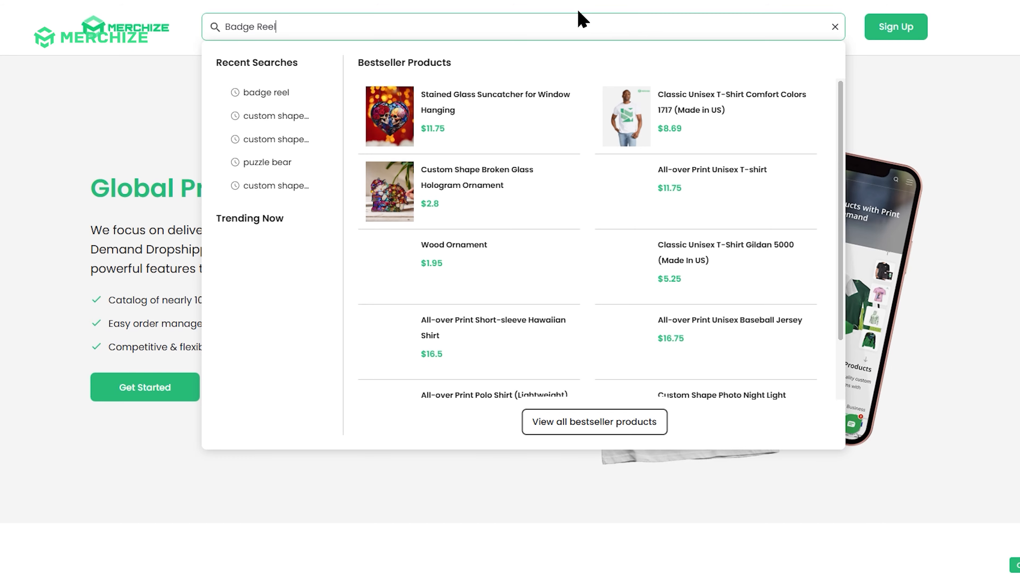
Search the Merchize catalog for "Badge Reel" and open the Custom Shape Acrylic Badge Reel product page
key("Return")
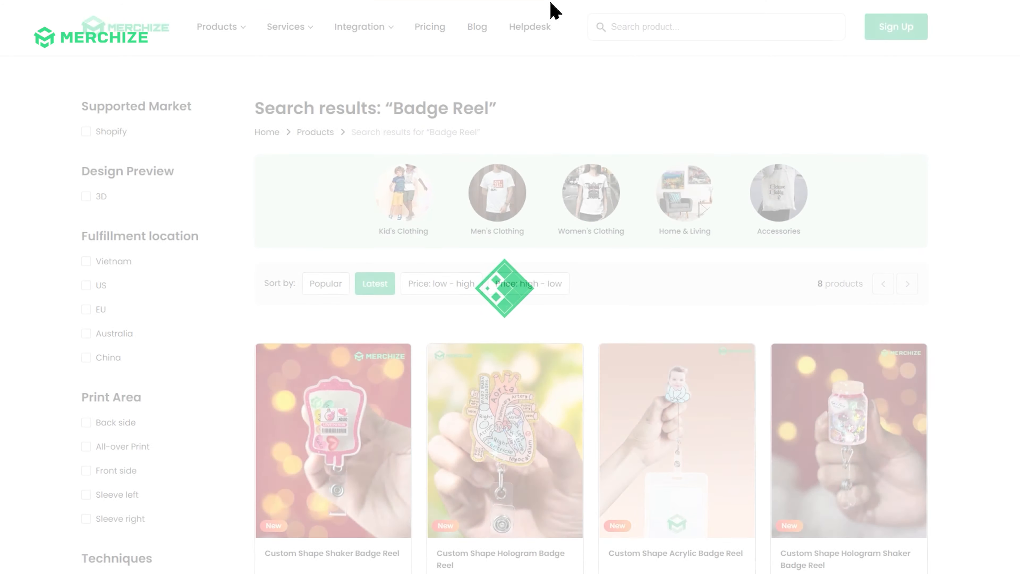
scroll(453, 82, "down", 2)
scroll(453, 82, "down", 5)
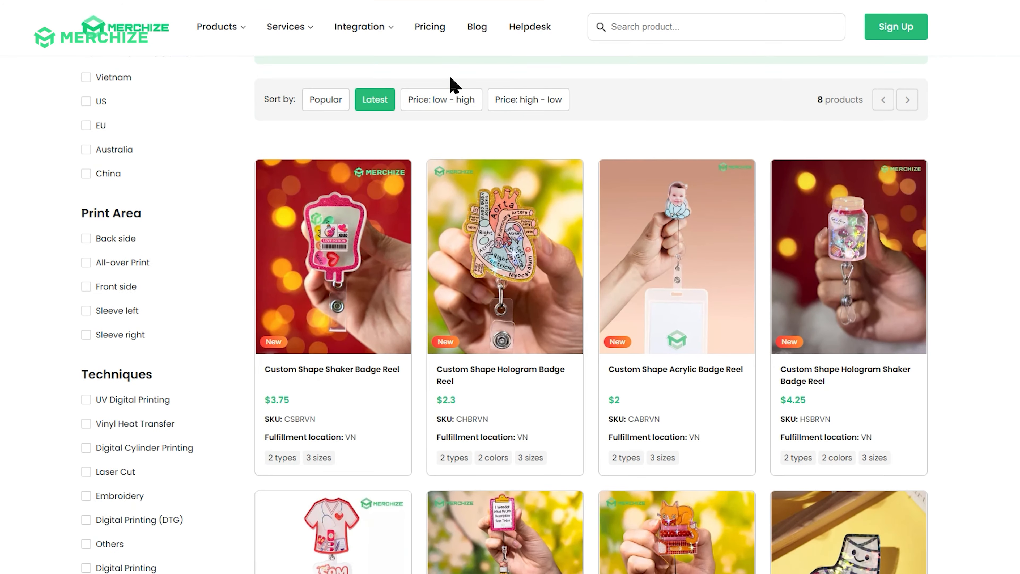
scroll(633, 201, "up", 1)
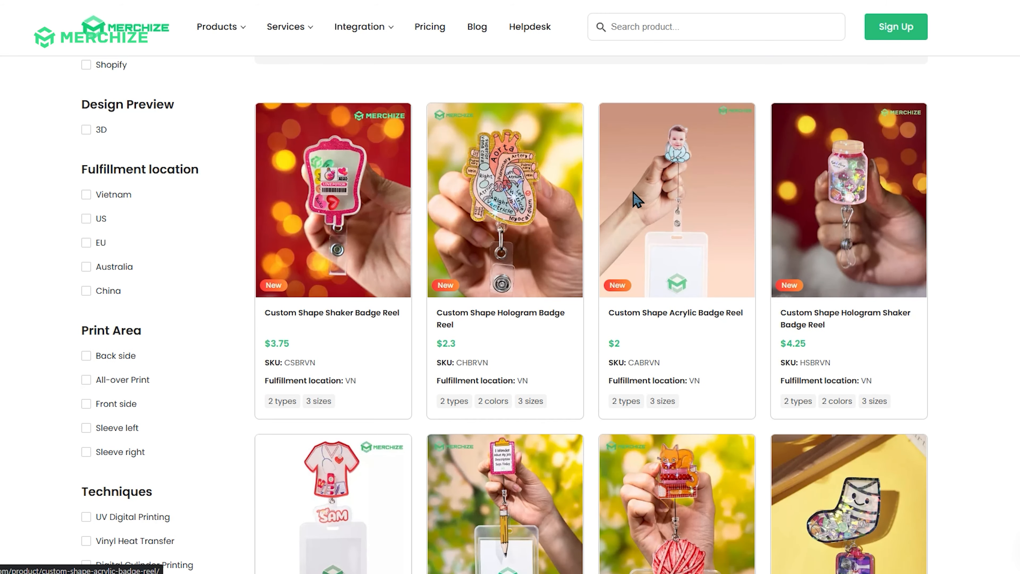
left_click(633, 201)
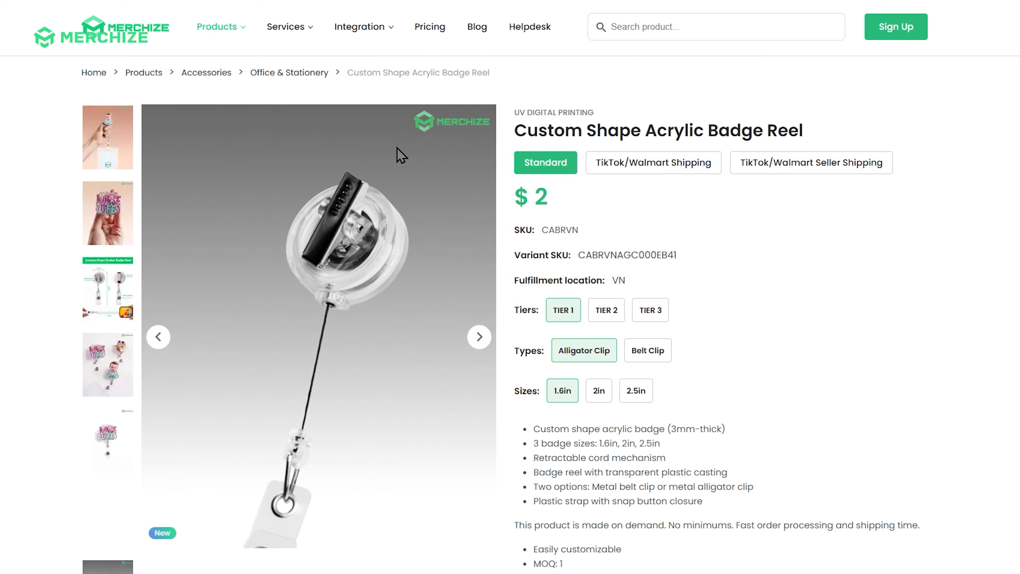
Open the product's mockup and template folder in Google Drive and download the CABR Custom shape Acrylic Badge Reel PSD
scroll(401, 155, "down", 8)
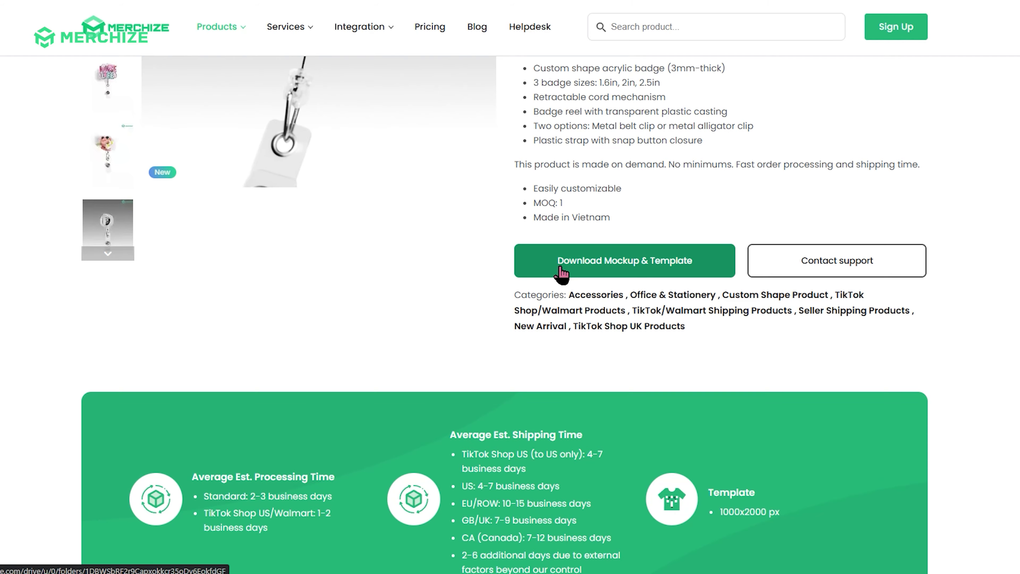
left_click(560, 263)
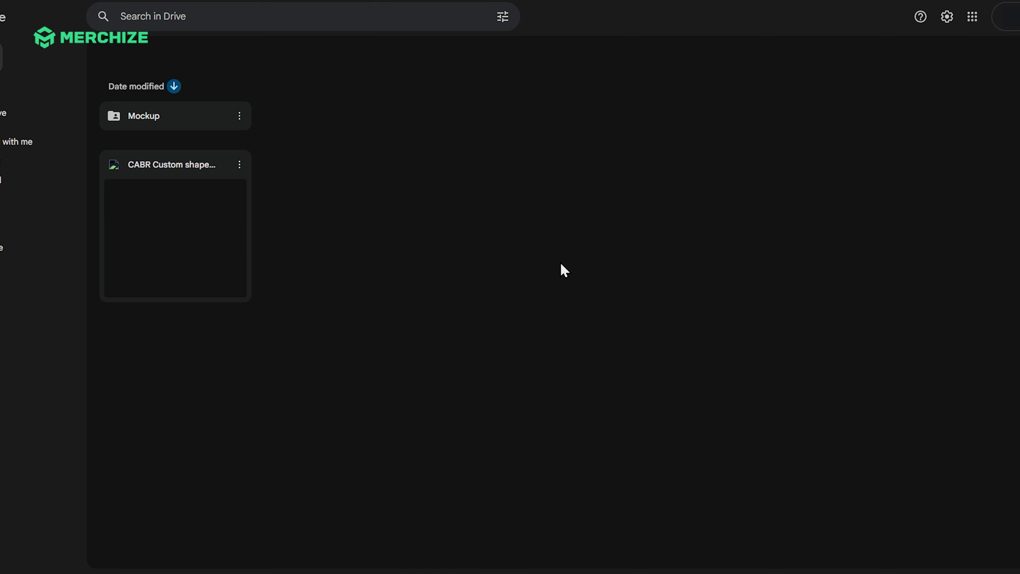
left_click(157, 264)
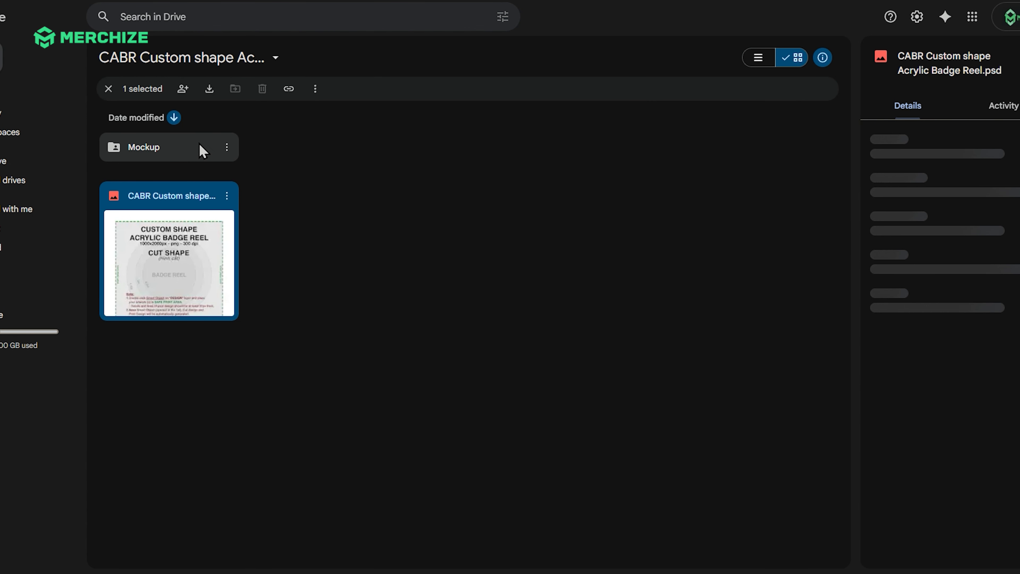
left_click(209, 90)
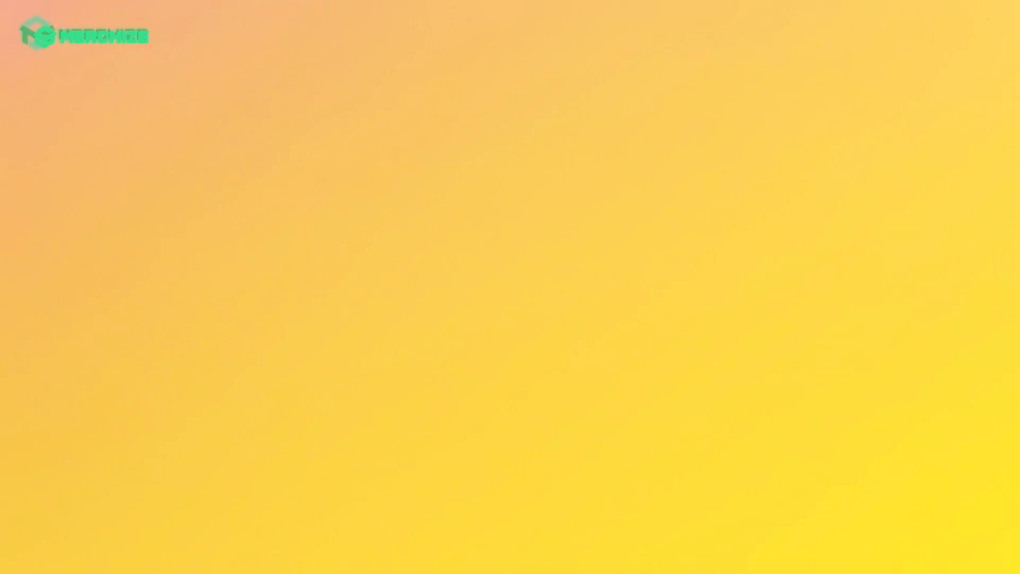
Go to photopea.com and open the downloaded CABR Custom shape Acrylic Badge Reel template there
left_click(387, 242)
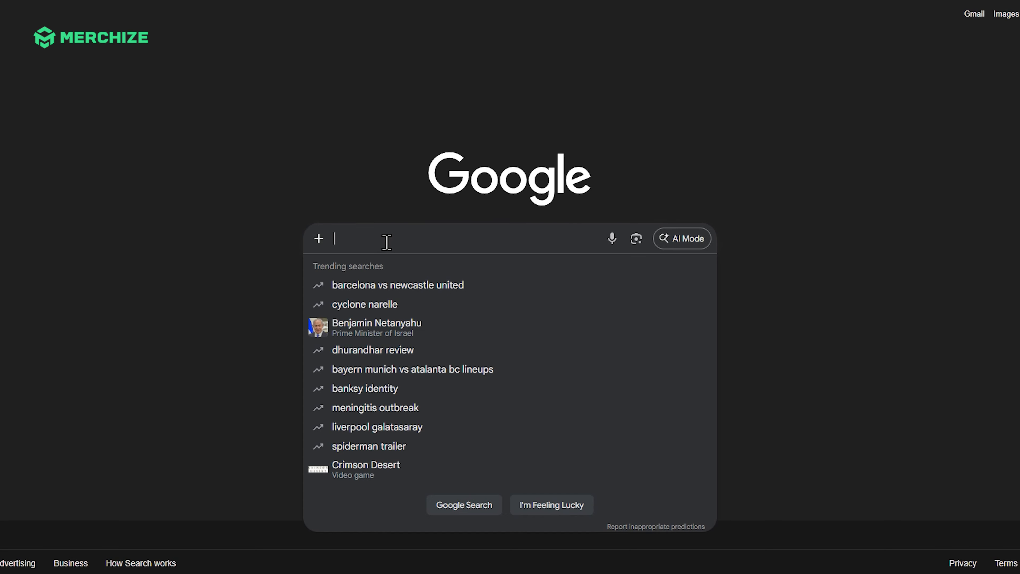
type("photopea.com")
key("Return")
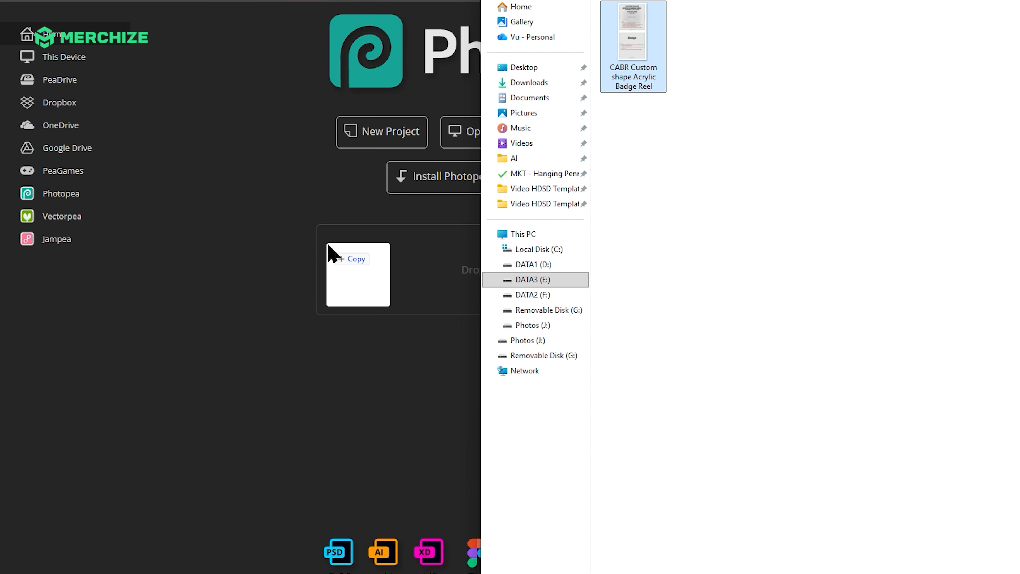
left_click_drag(331, 255, 332, 253)
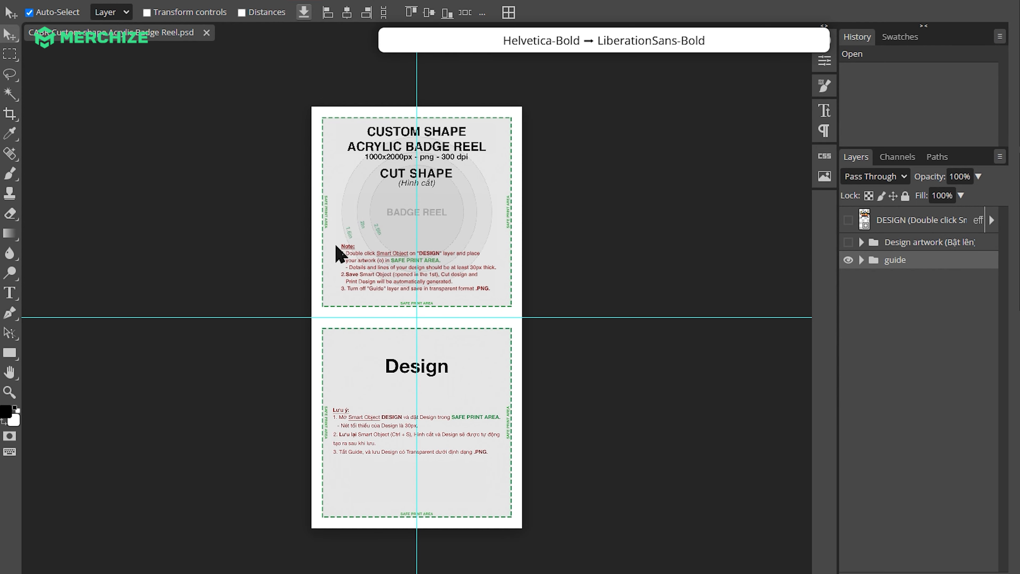
Open the contents of the DESIGN smart object, hide its Example layer and show its Guide layer
scroll(412, 245, "up", 1)
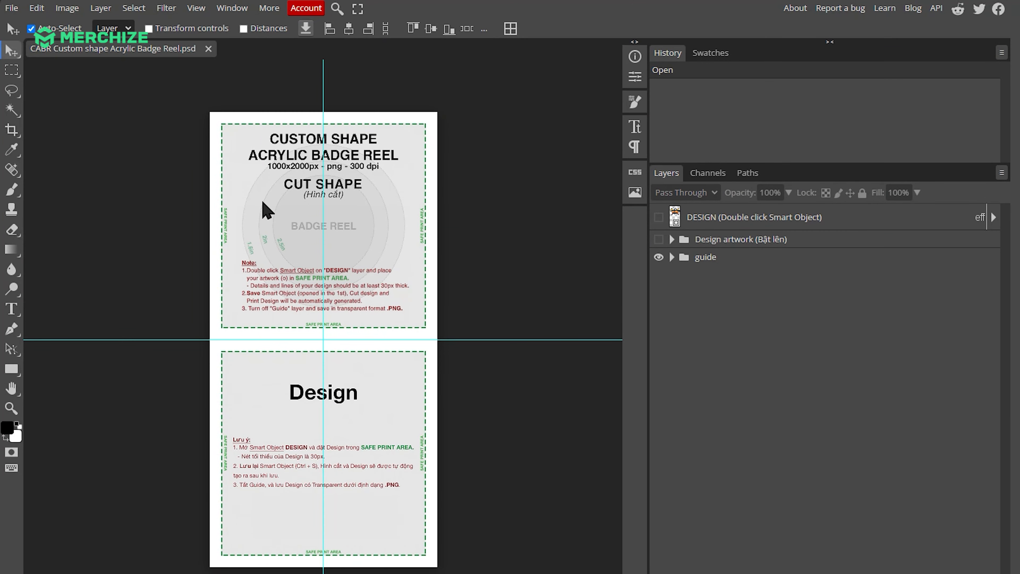
scroll(264, 205, "up", 3)
scroll(398, 209, "up", 2)
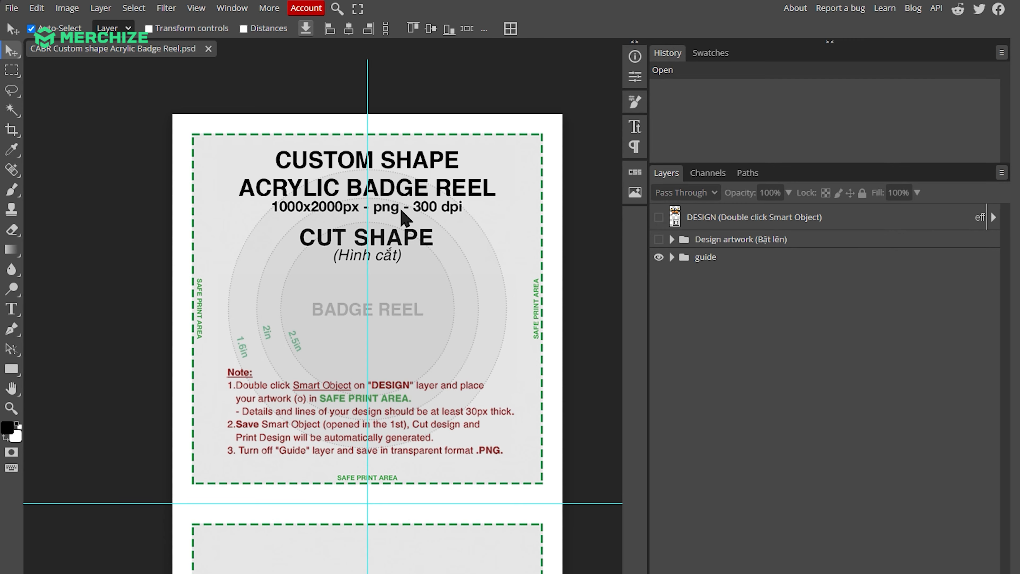
scroll(492, 235, "down", 10)
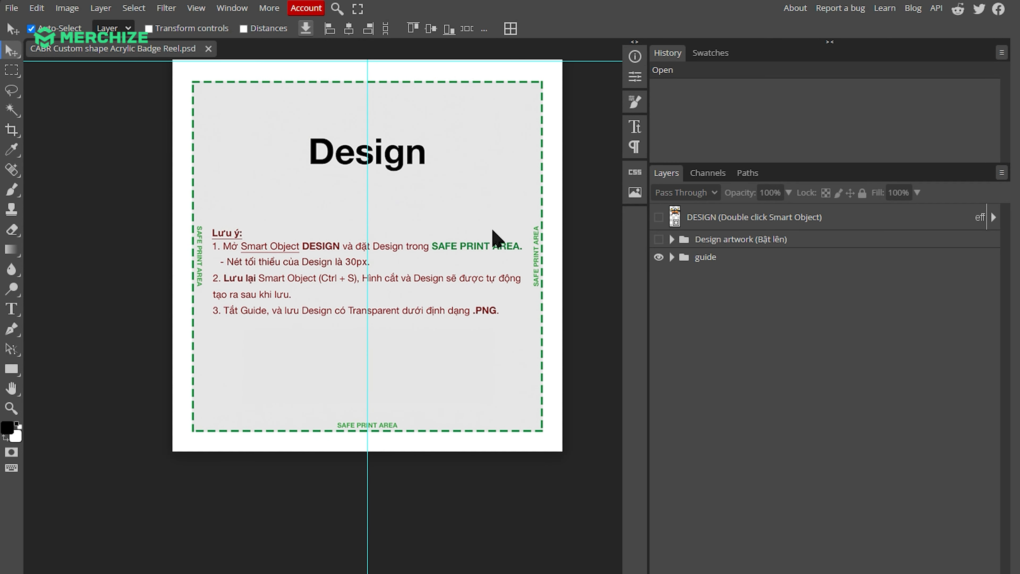
left_click(735, 220)
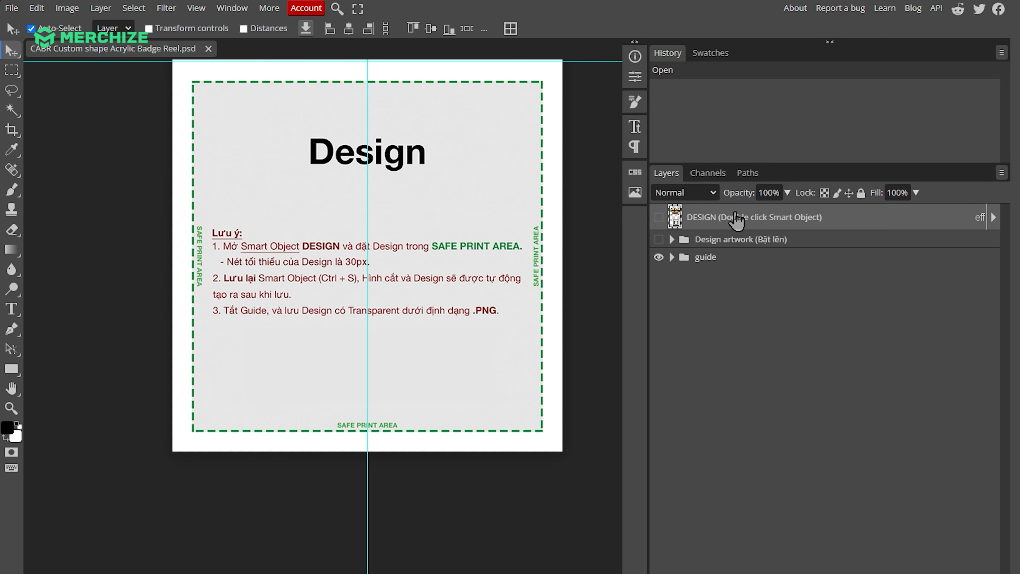
double_click(675, 219)
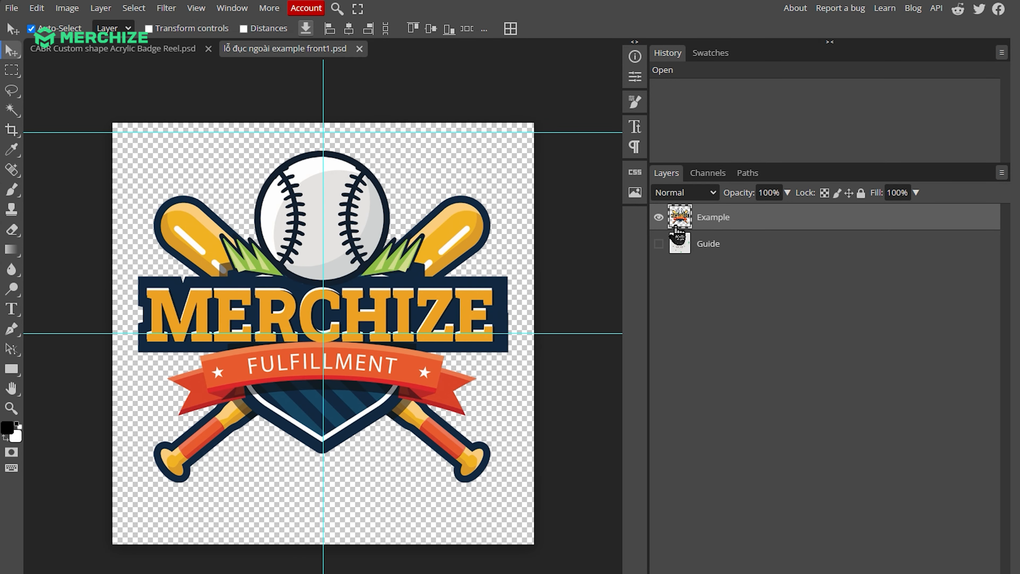
left_click(658, 217)
left_click(658, 244)
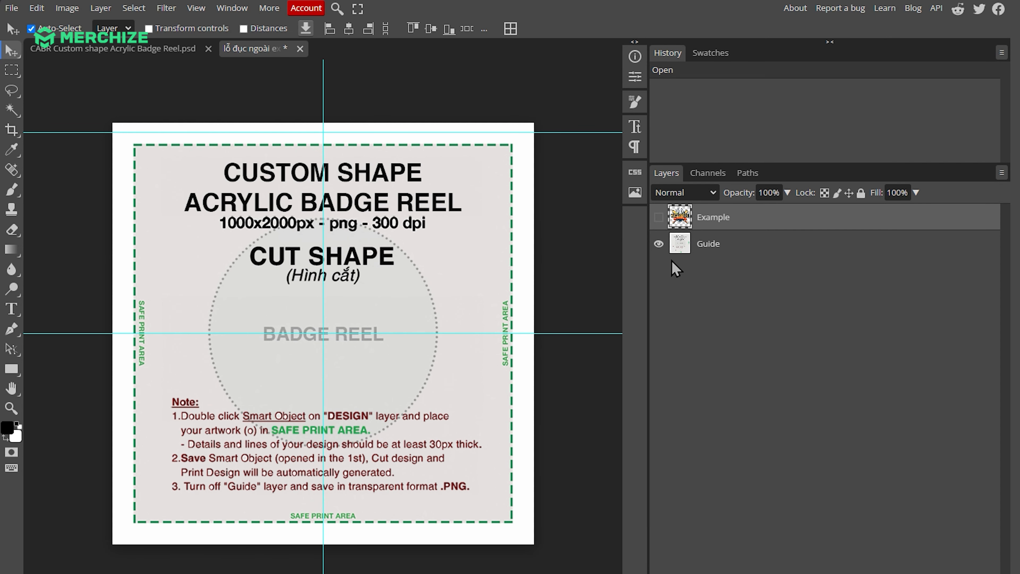
Place the Happy Easter Day artwork file into the smart object and scale it to about 48.44%
key("alt+Tab")
left_click_drag(635, 45, 327, 277)
left_click_drag(323, 122, 326, 141)
left_click_drag(323, 544, 330, 533)
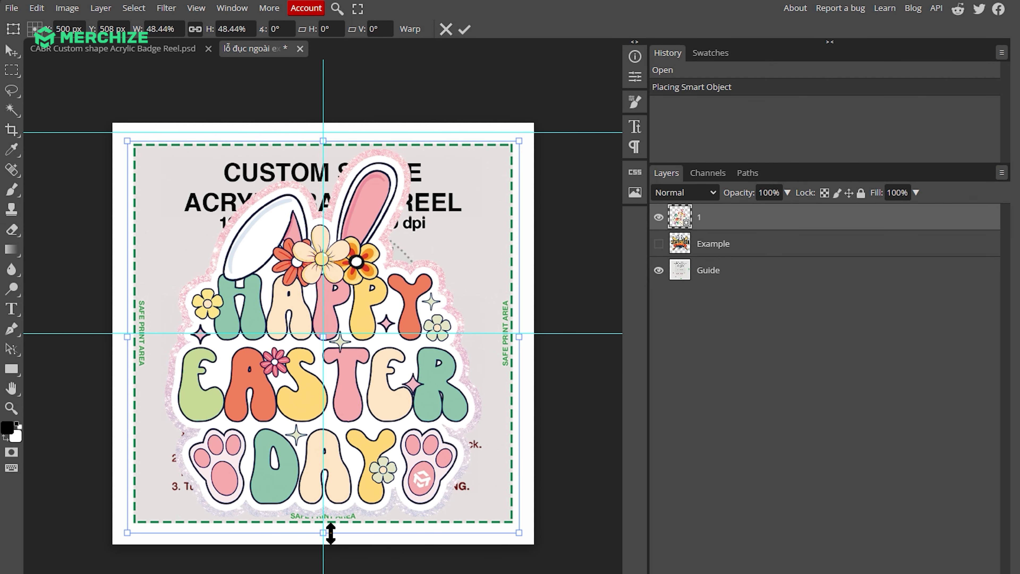
key("Return")
Toggle the artwork and Guide layers' visibility to compare the artwork with the badge reel circle and safe print area
left_click(659, 217)
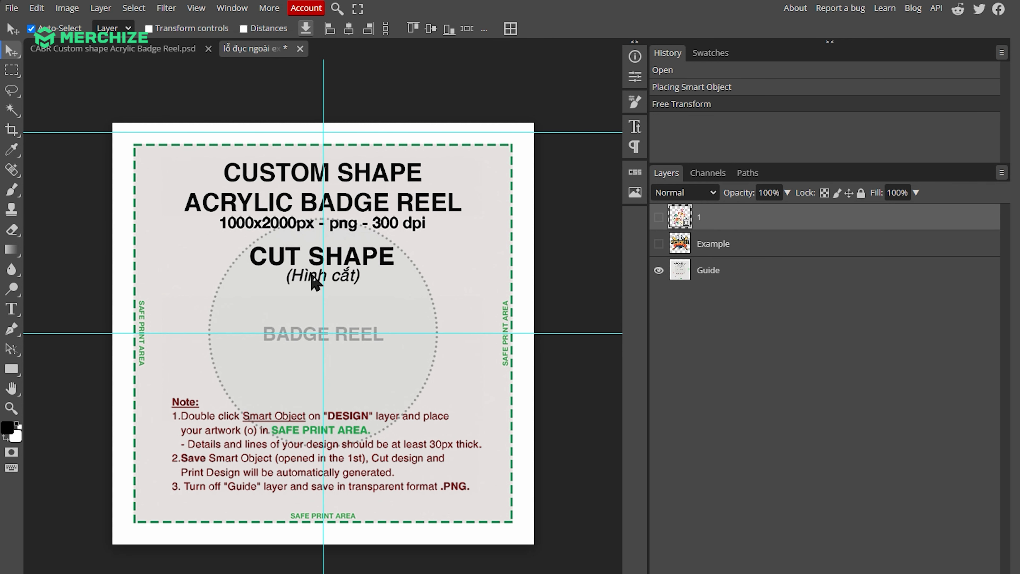
left_click(657, 271)
left_click(658, 270)
left_click(659, 219)
left_click(658, 219)
left_click(658, 219)
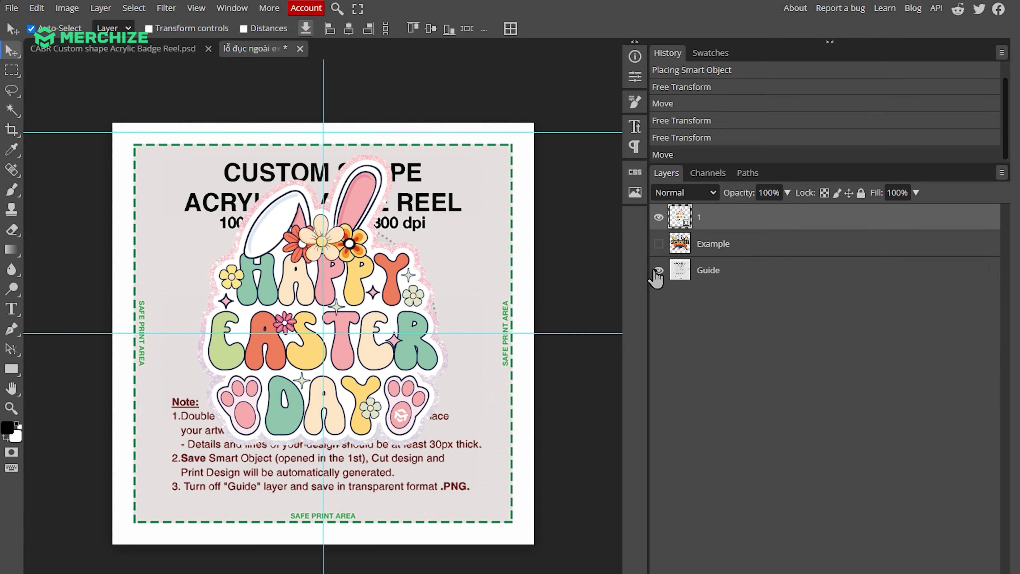
Hide the Guide layer, and save and close the smart object to update the template
left_click(659, 270)
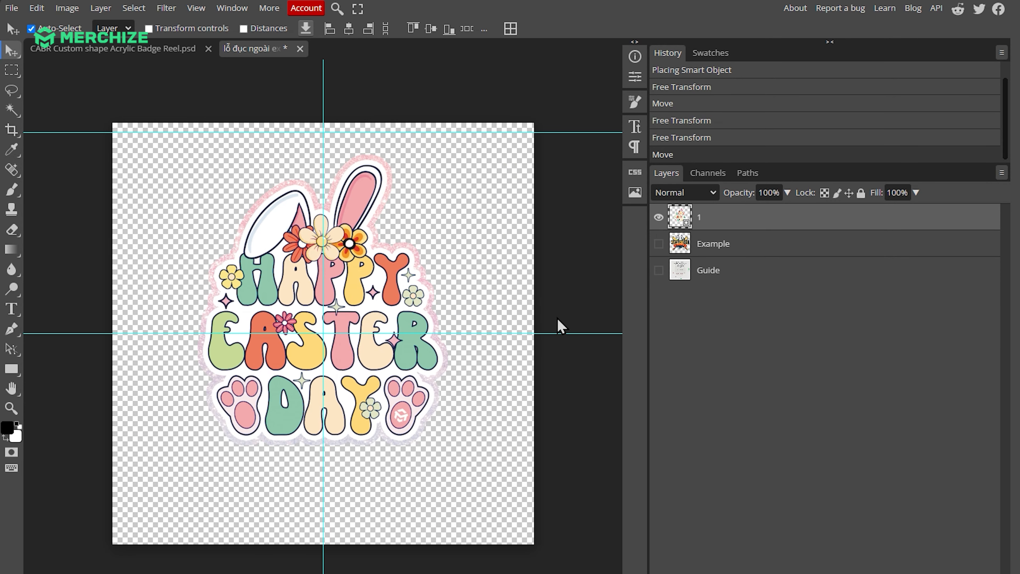
key("ctrl+s")
left_click(226, 49)
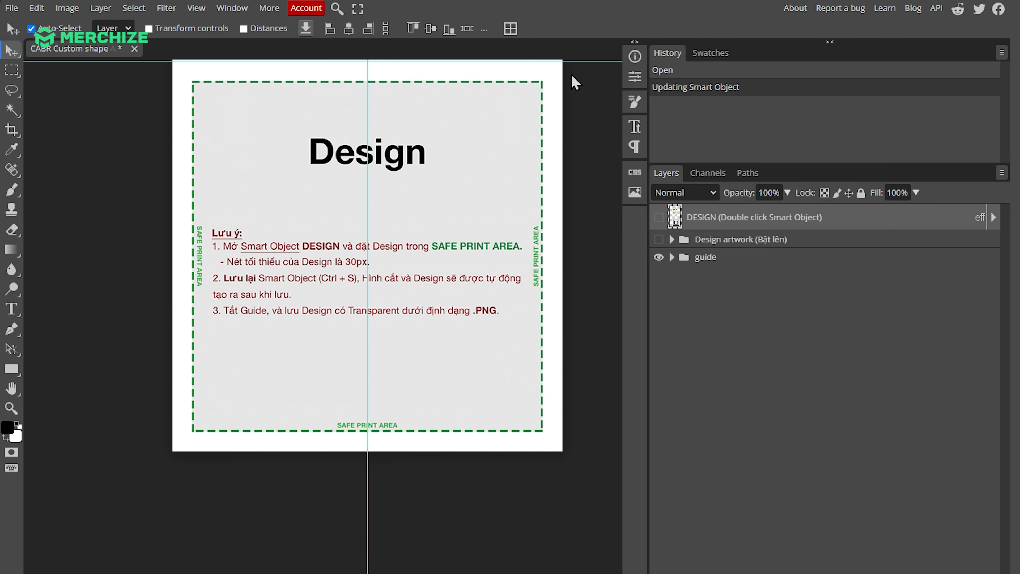
Show the Design artwork group with the cut shape and print design, and hide the guide group
scroll(292, 126, "up", 8)
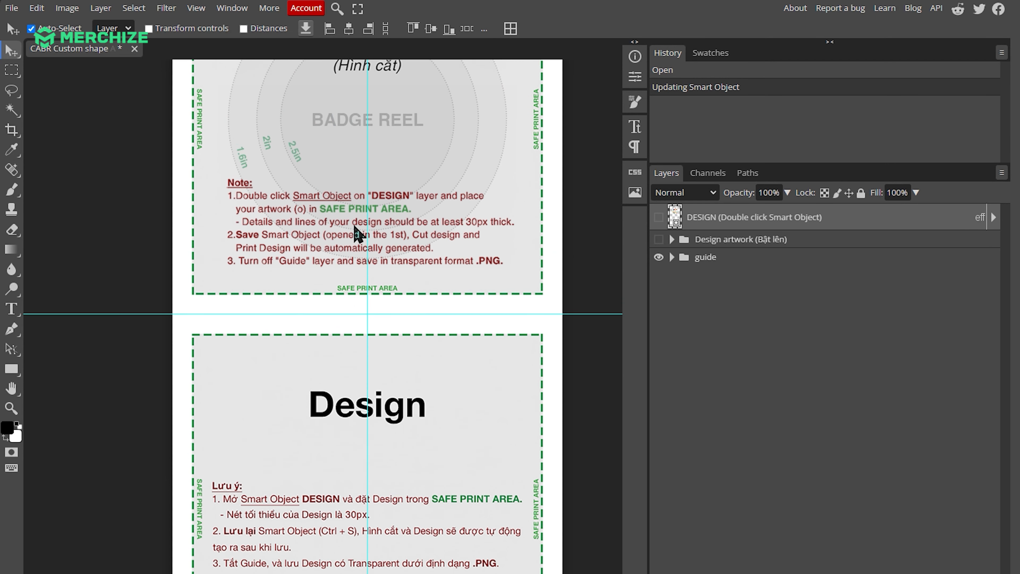
left_click(659, 240)
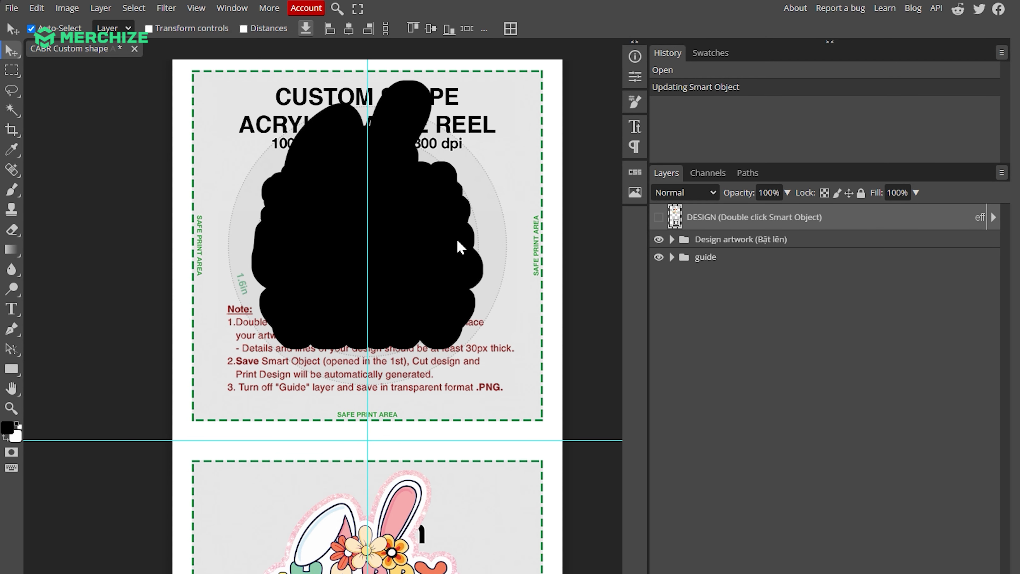
scroll(458, 232, "down", 3)
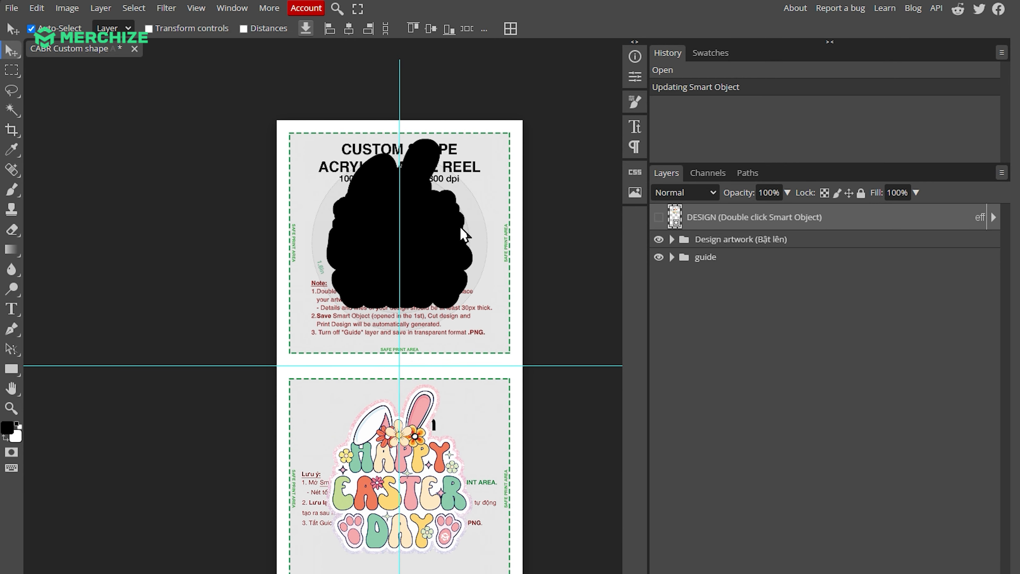
scroll(460, 228, "down", 2)
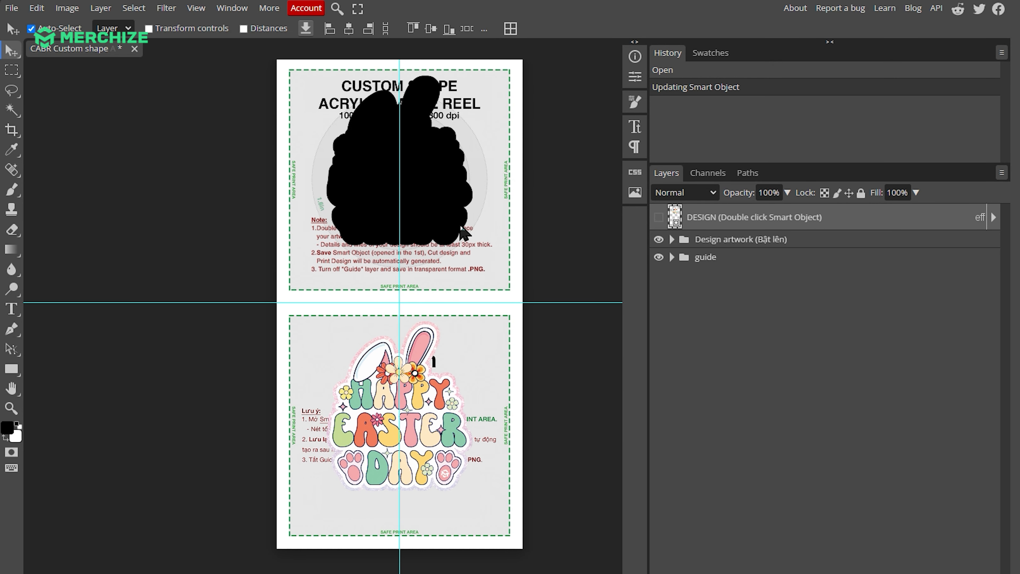
scroll(462, 230, "up", 2)
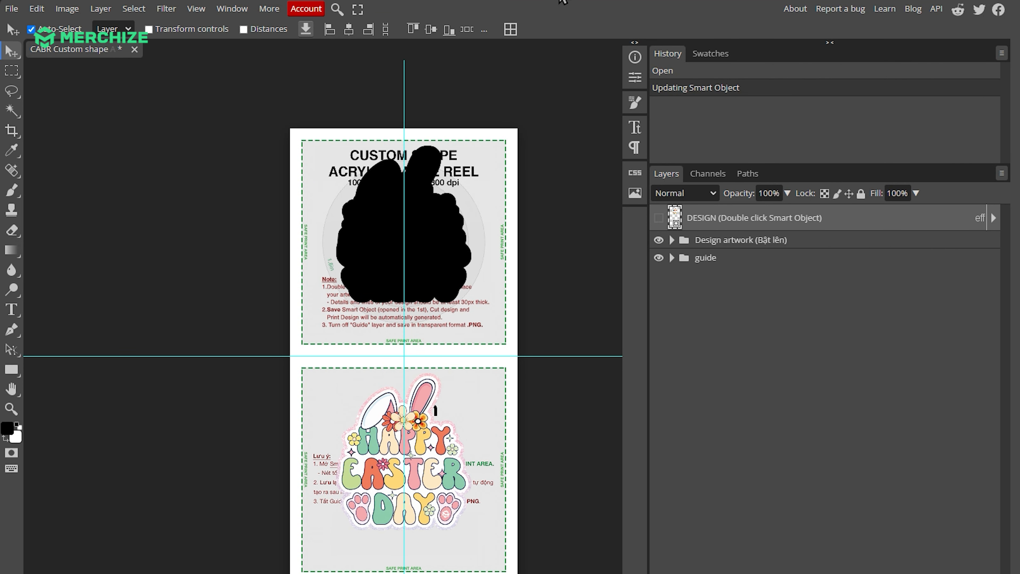
left_click(658, 259)
scroll(517, 234, "right", 2)
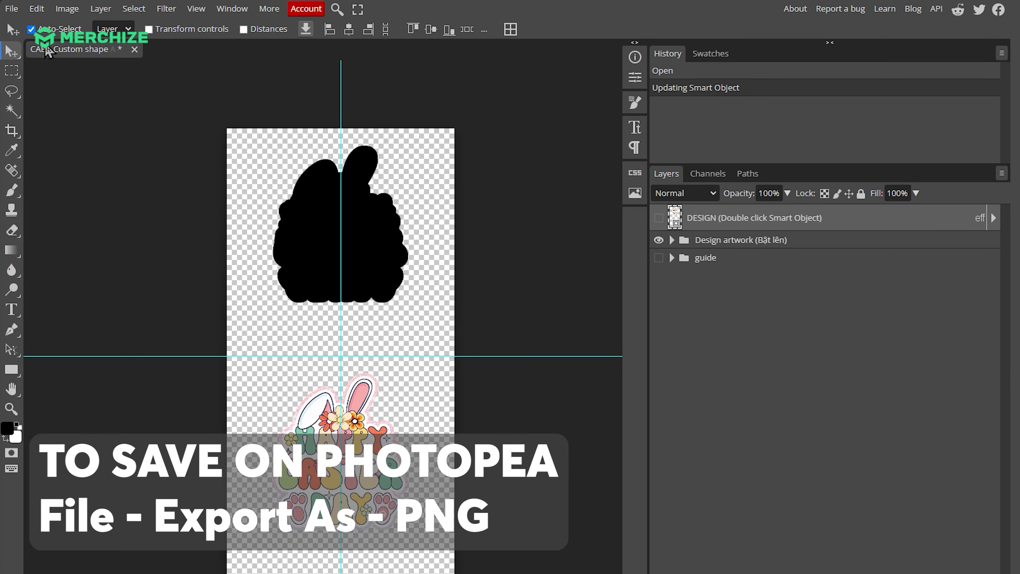
Export the finished badge reel design as a PNG at 1000 × 2000 px and 100% quality
left_click(12, 9)
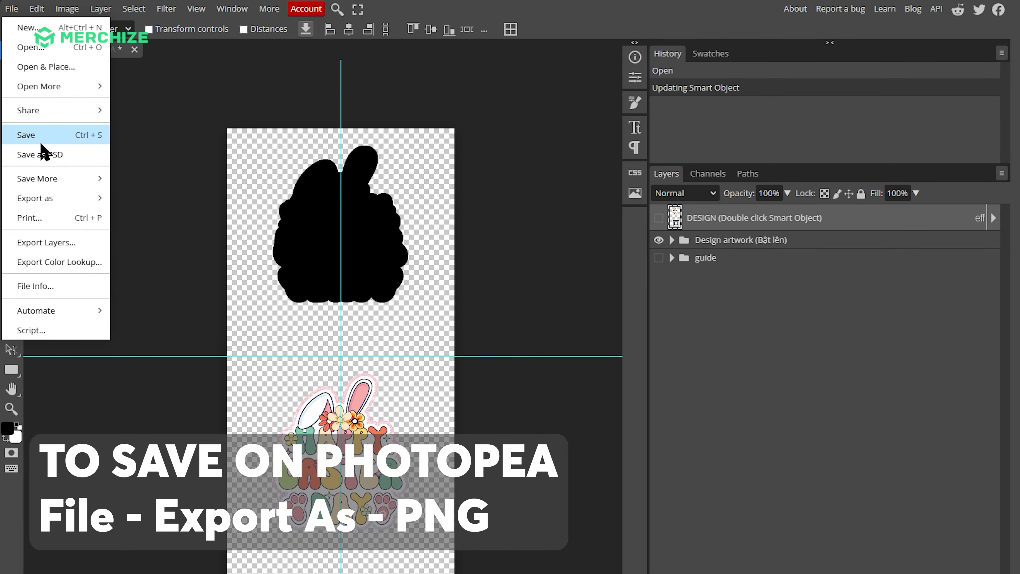
mouse_move(51, 202)
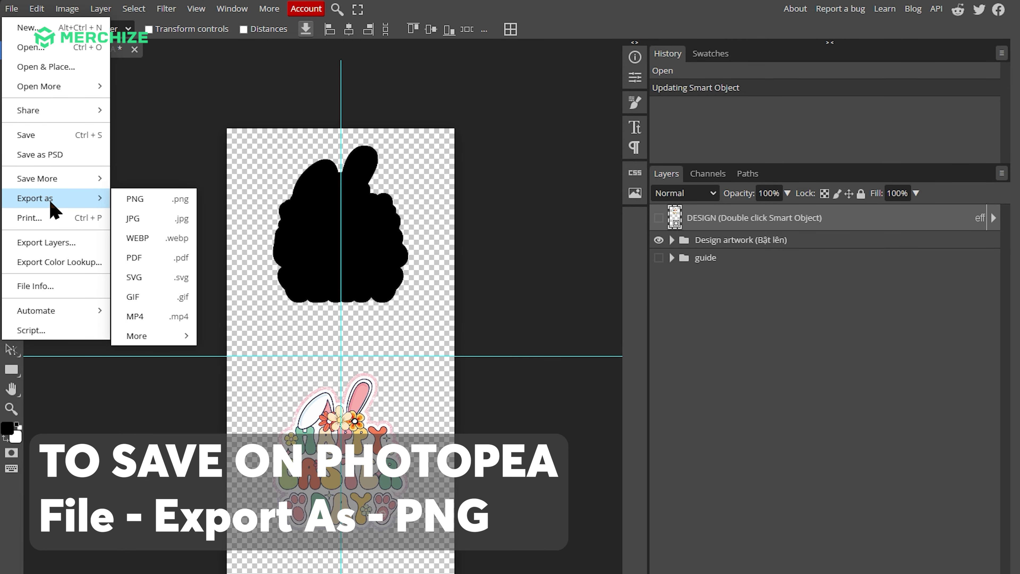
left_click(154, 201)
scroll(234, 205, "down", 3)
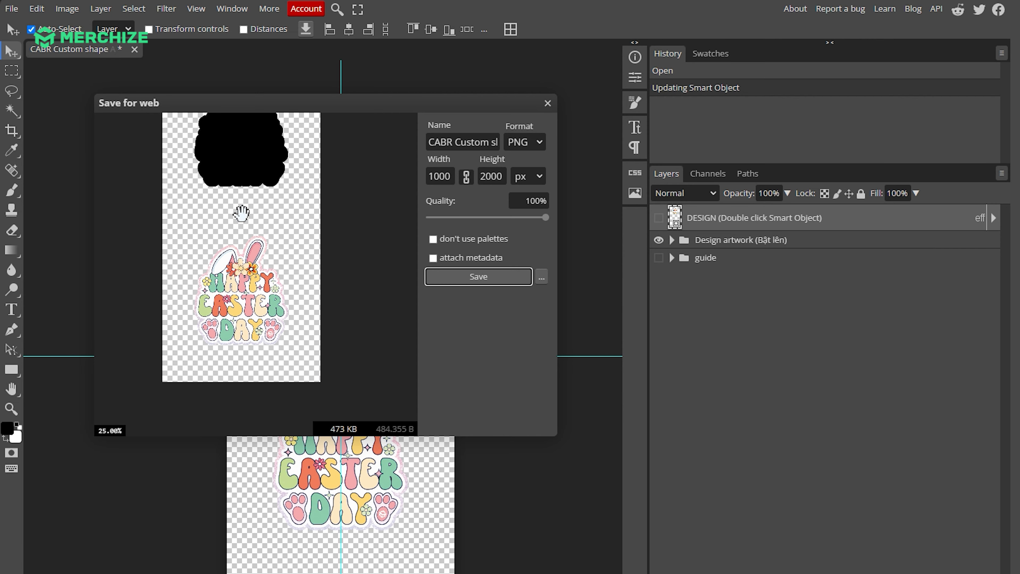
left_click_drag(241, 213, 249, 256)
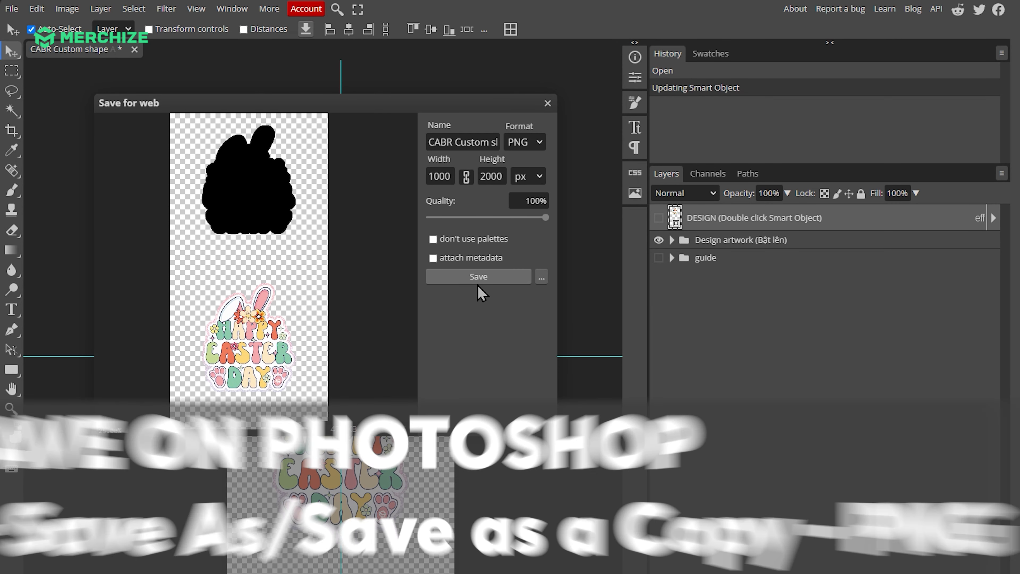
left_click(479, 276)
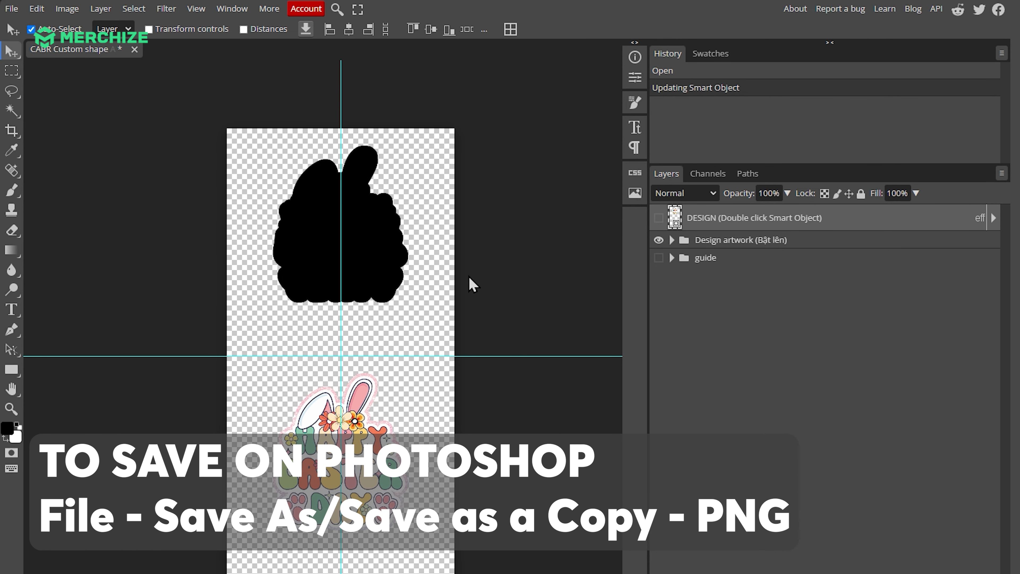
Switch to the ABRC Custom Shape Acrylic Badge Reel With Charm template and examine its cut shape and print design guides
scroll(444, 265, "down", 2)
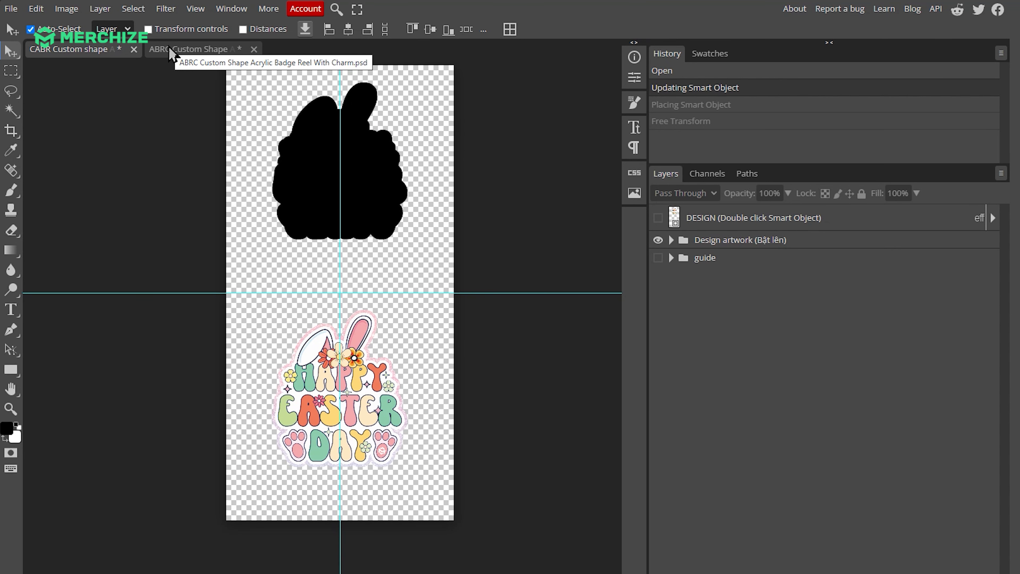
left_click(170, 50)
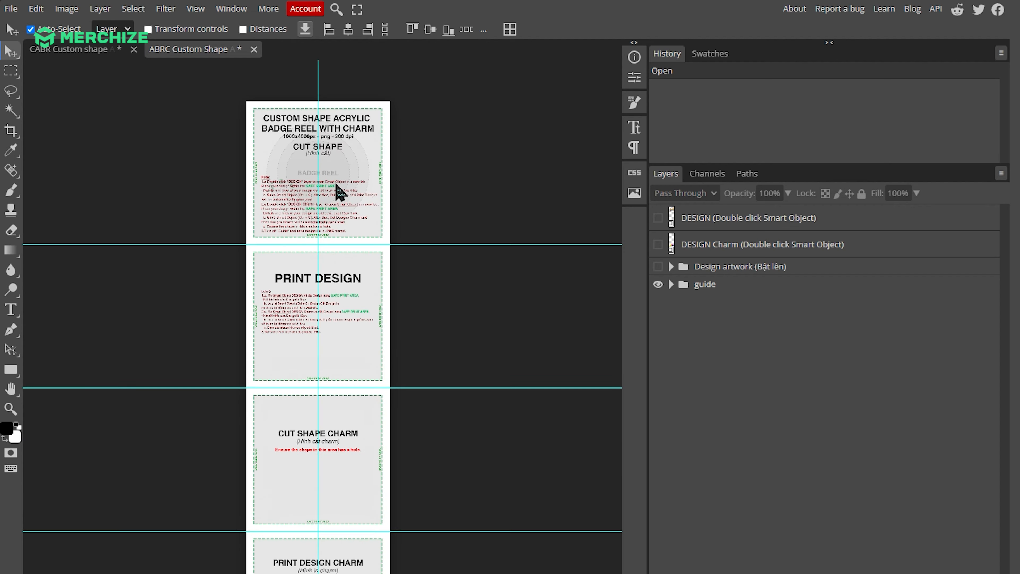
scroll(327, 168, "up", 3)
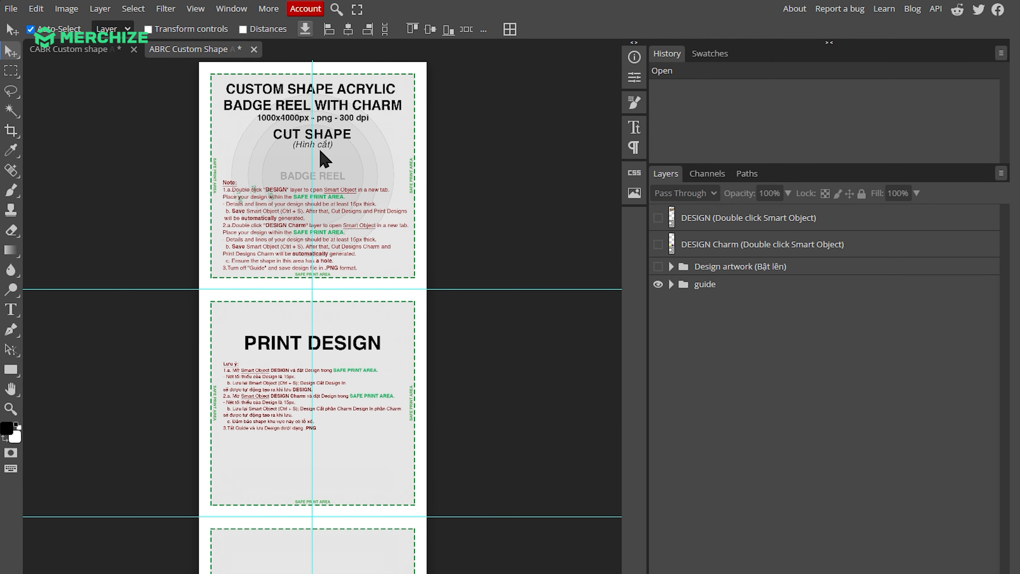
Review the charm guide areas, open the DESIGN smart object, and hide its Example layer
scroll(320, 151, "down", 10)
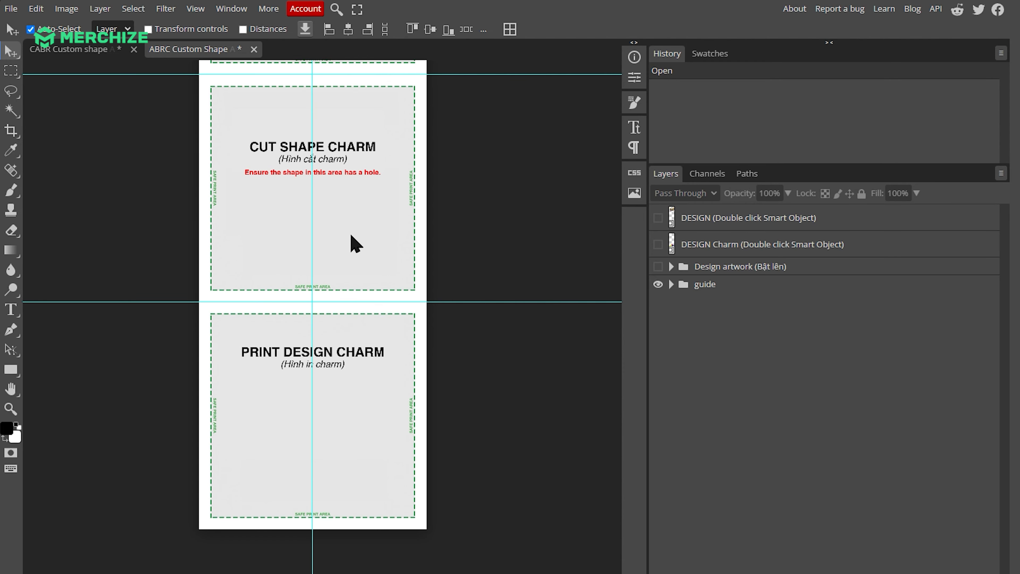
scroll(361, 172, "down", 5)
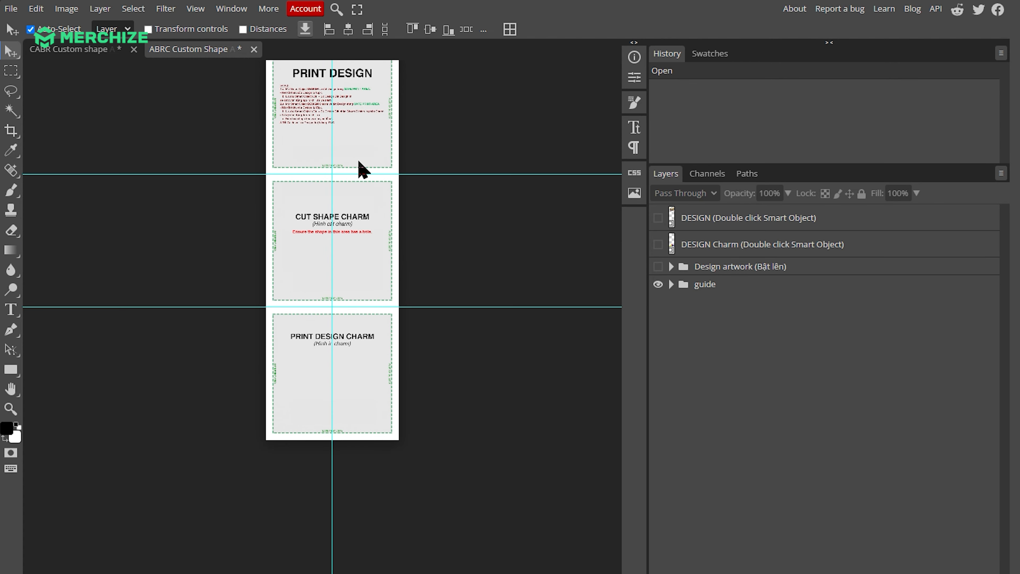
double_click(673, 219)
left_click(658, 218)
left_click(658, 244)
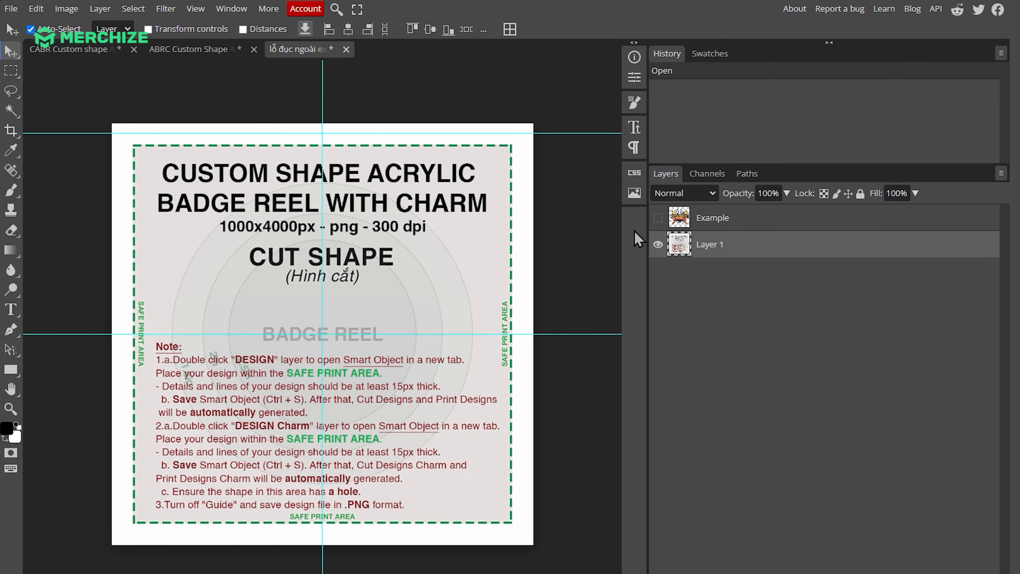
Place jar artwork 2 in the DESIGN smart object and hide the Layer 1 guide
key("alt+Tab")
left_click_drag(705, 60, 389, 297)
left_click(657, 244)
left_click(658, 244)
left_click(657, 271)
Save and close the DESIGN smart object, and show the Design artwork group in the template
key("ctrl+s")
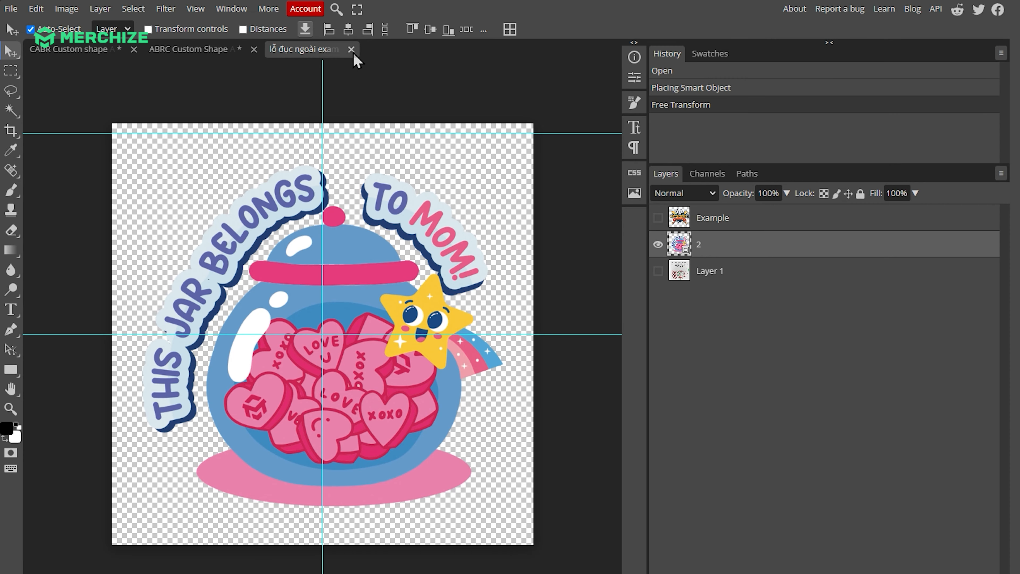
left_click(345, 49)
left_click(657, 267)
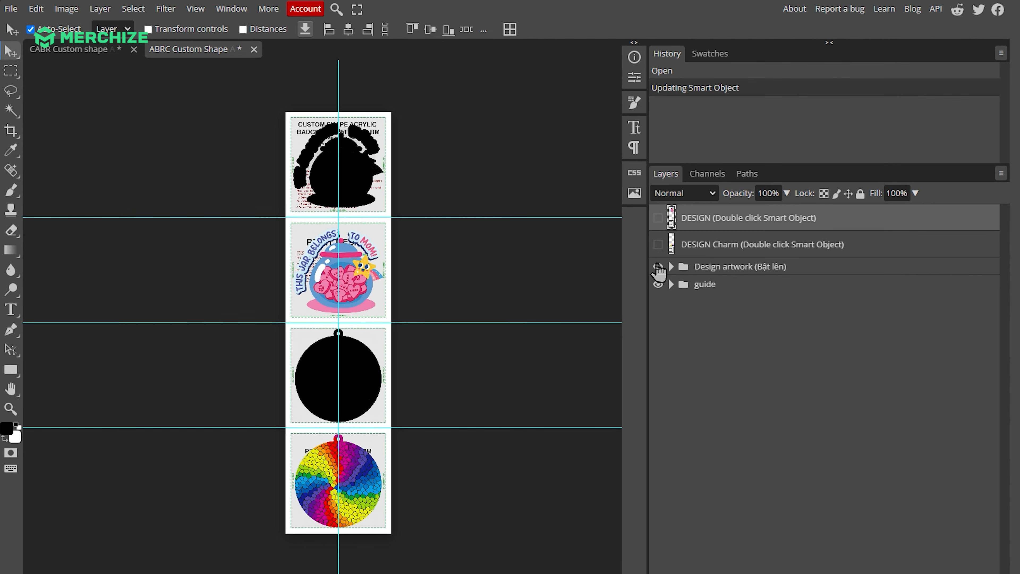
Open the DESIGN Charm smart object, hide its sample printed design layer, and show the Guide layer
left_click(690, 248)
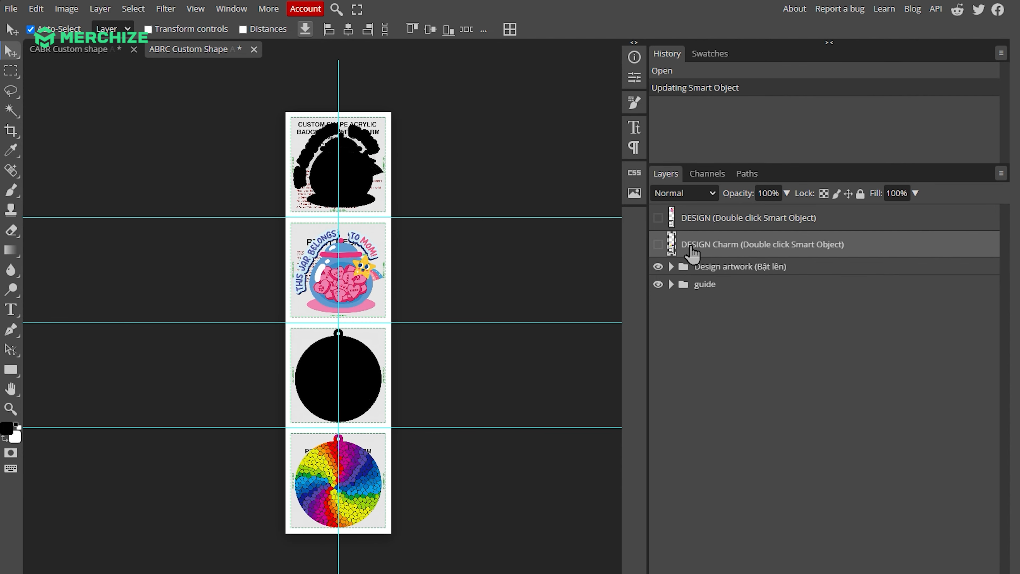
double_click(671, 255)
left_click(657, 217)
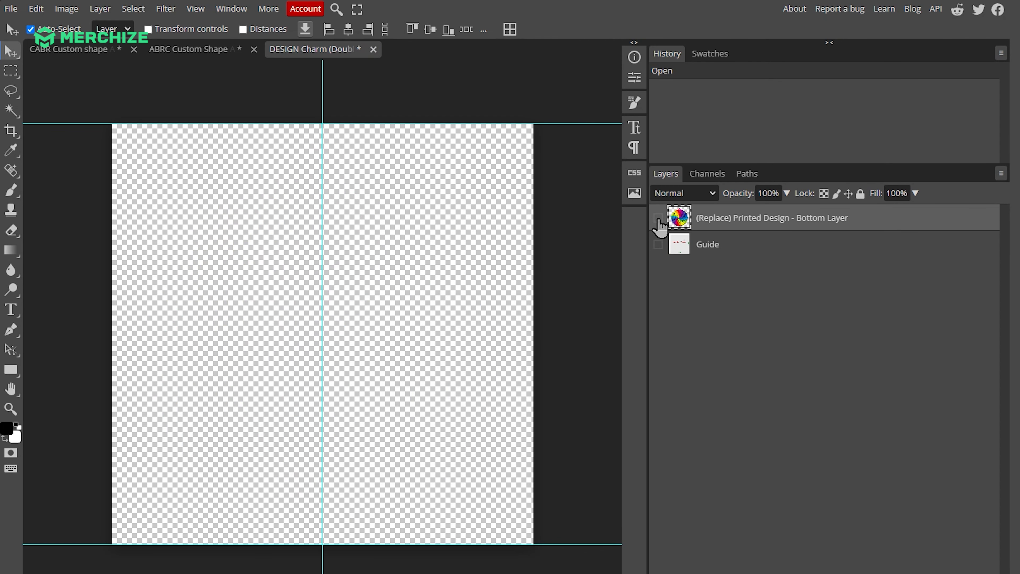
left_click(658, 243)
Place the "BEST MOM!!" charm artwork, layer 3, over the charm guide and check its hanging hole
key("alt+Tab")
left_click_drag(774, 52, 408, 299)
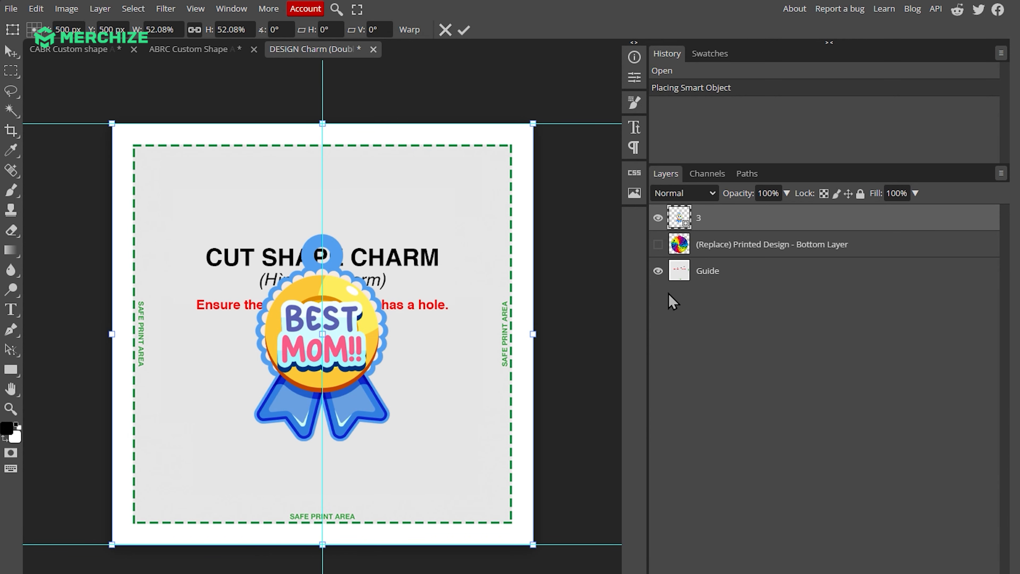
left_click(657, 217)
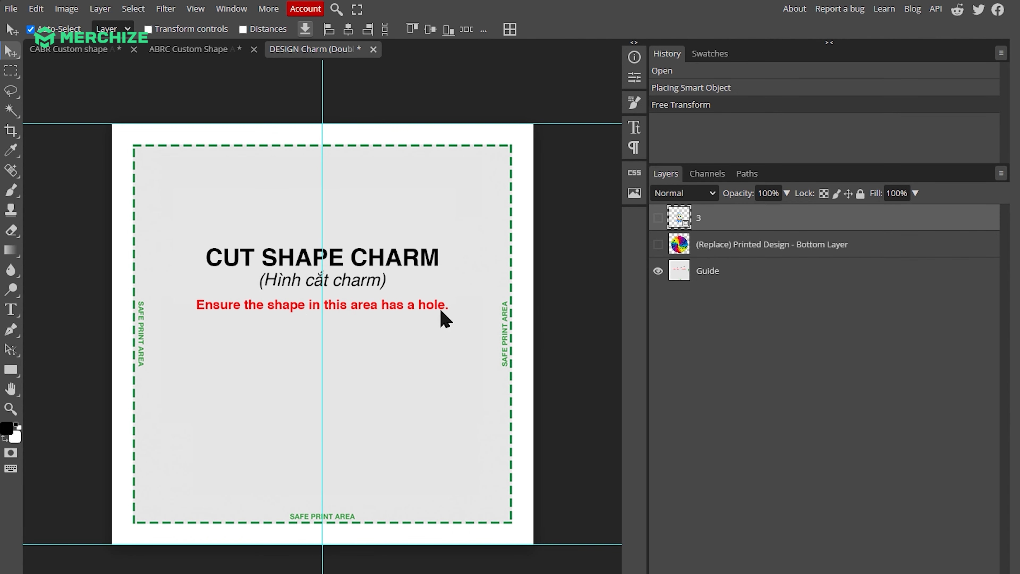
left_click(657, 218)
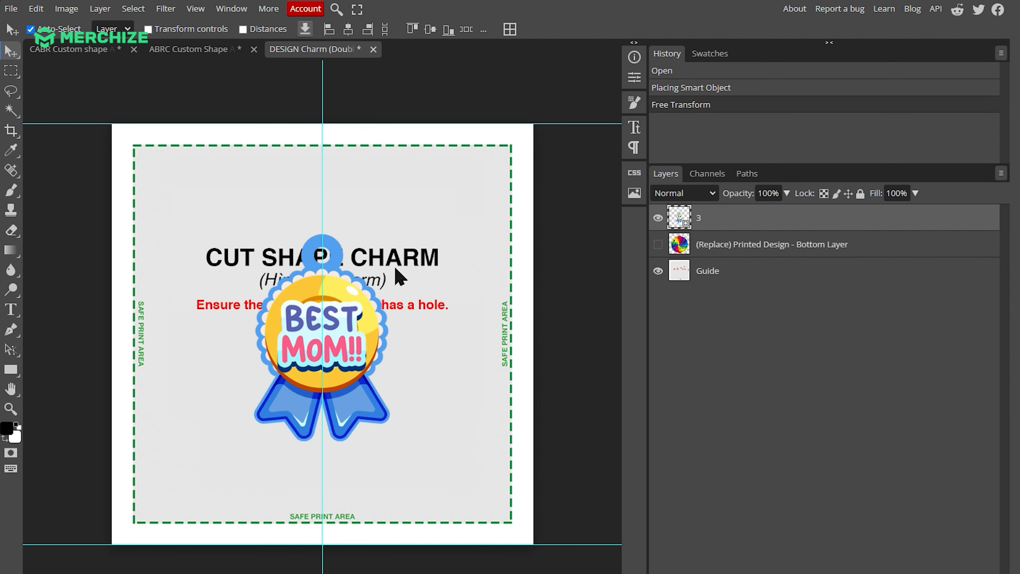
scroll(316, 257, "up", 2)
scroll(315, 257, "up", 2)
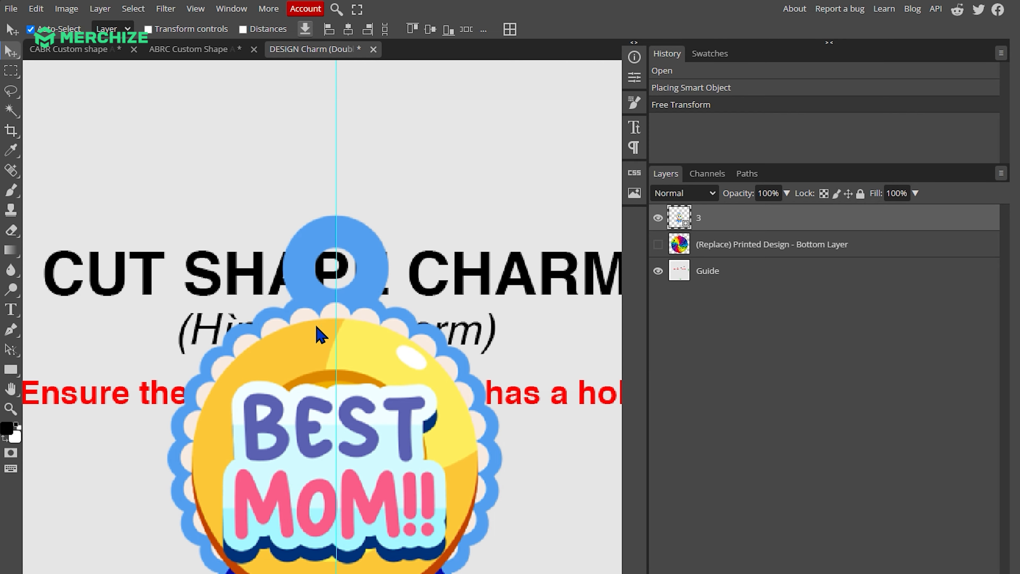
scroll(339, 261, "down", 4)
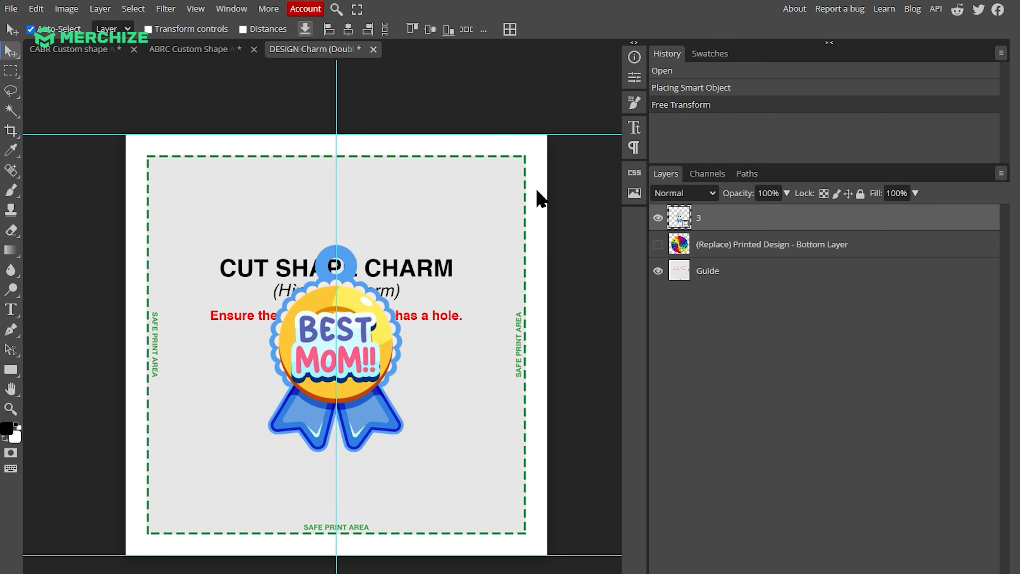
Hide the Guide layer, and save and close the charm smart object to update the template
left_click(718, 274)
left_click(657, 271)
key("ctrl+s")
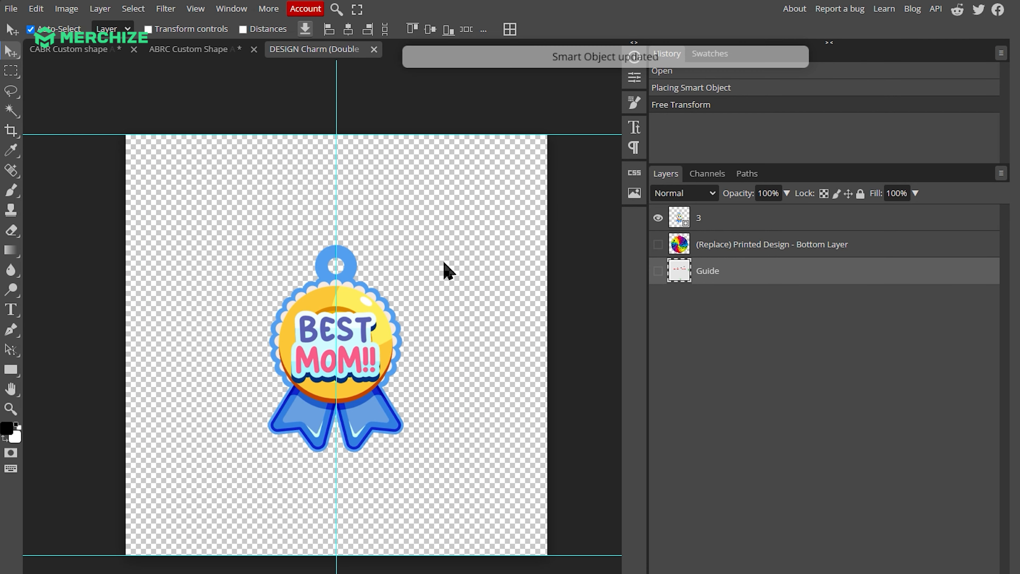
left_click(374, 49)
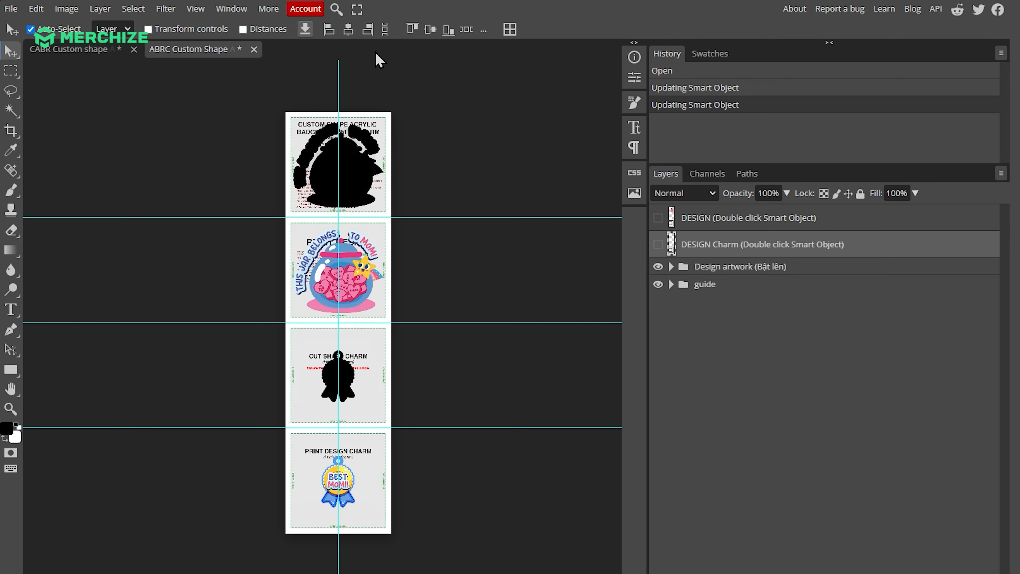
Review the generated cut shapes and print designs, and hide the guide group
scroll(353, 231, "up", 1)
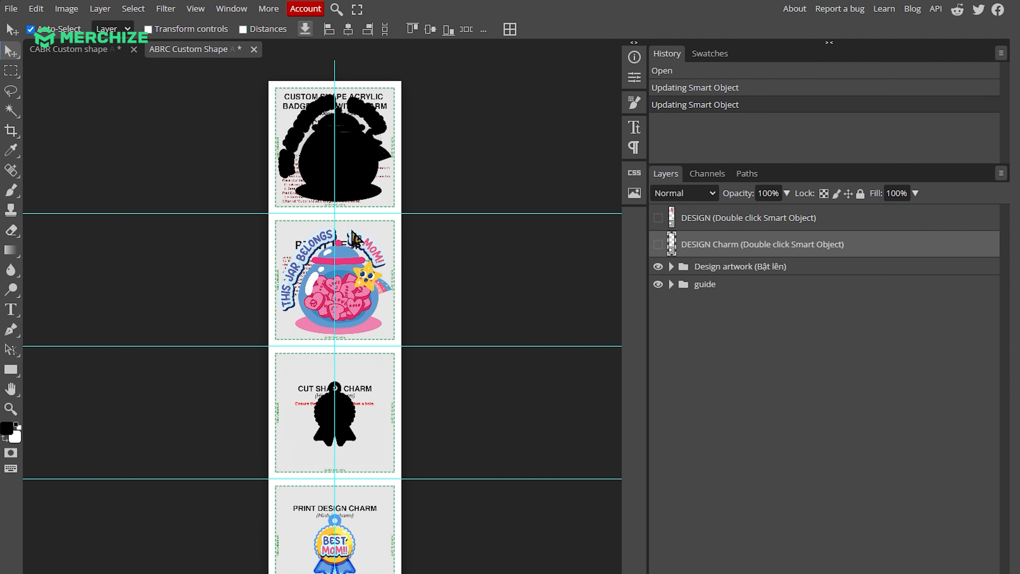
scroll(352, 231, "down", 1)
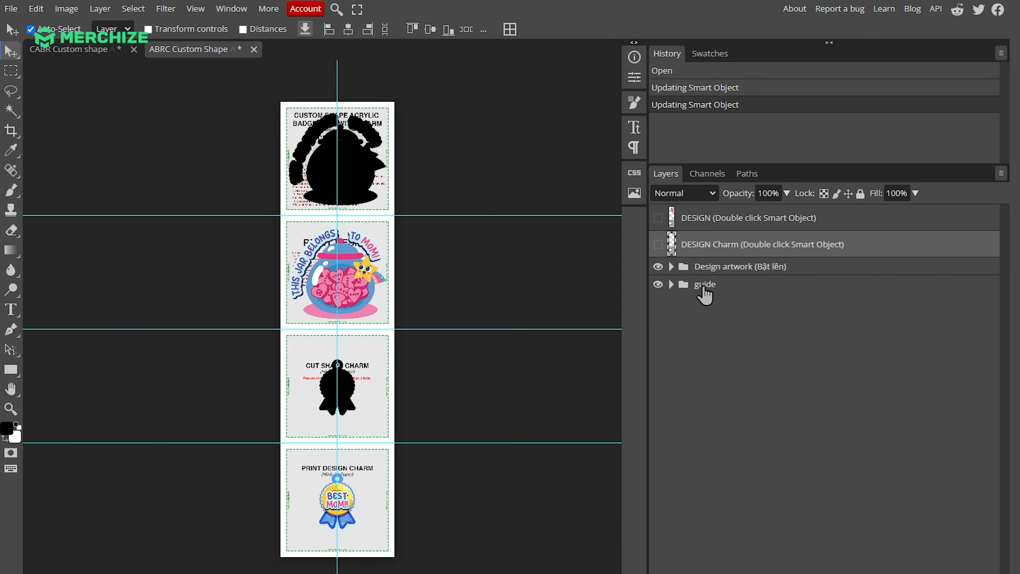
left_click(657, 284)
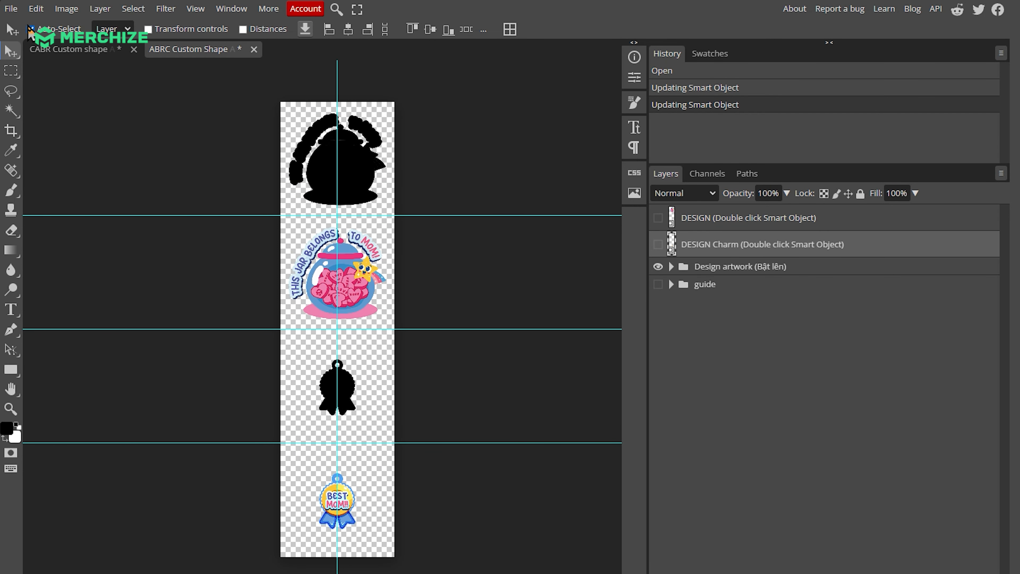
Export the badge reel with charm design as a PNG at 1000 × 4000 px and 100% quality
left_click(10, 8)
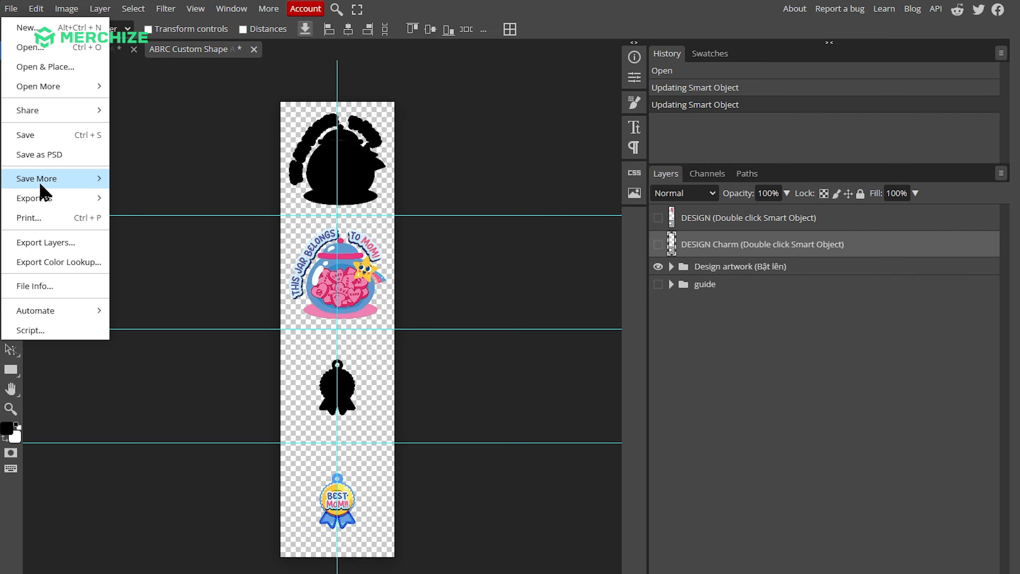
mouse_move(44, 196)
left_click(132, 202)
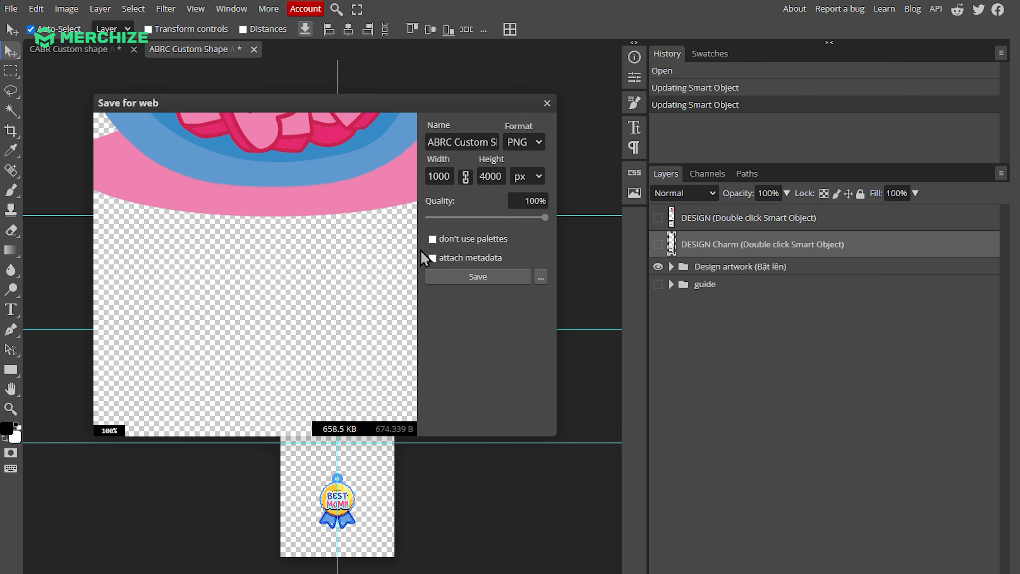
scroll(277, 229, "down", 3)
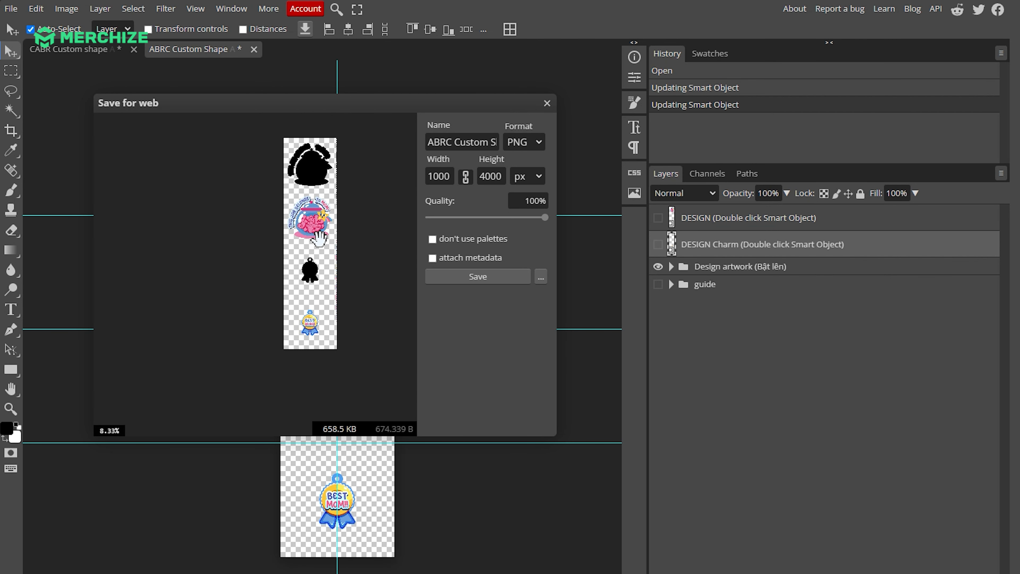
left_click(498, 281)
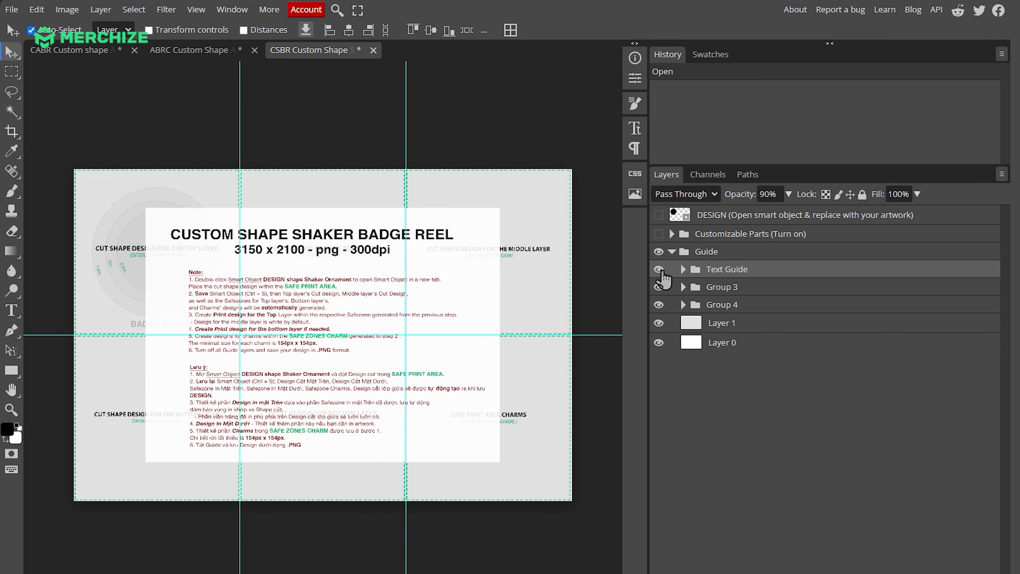
Hide the Text Guide group in the CSBR shaker template and examine the badge reel size circles in the top-layer cut shape area
left_click(659, 269)
left_click(251, 266)
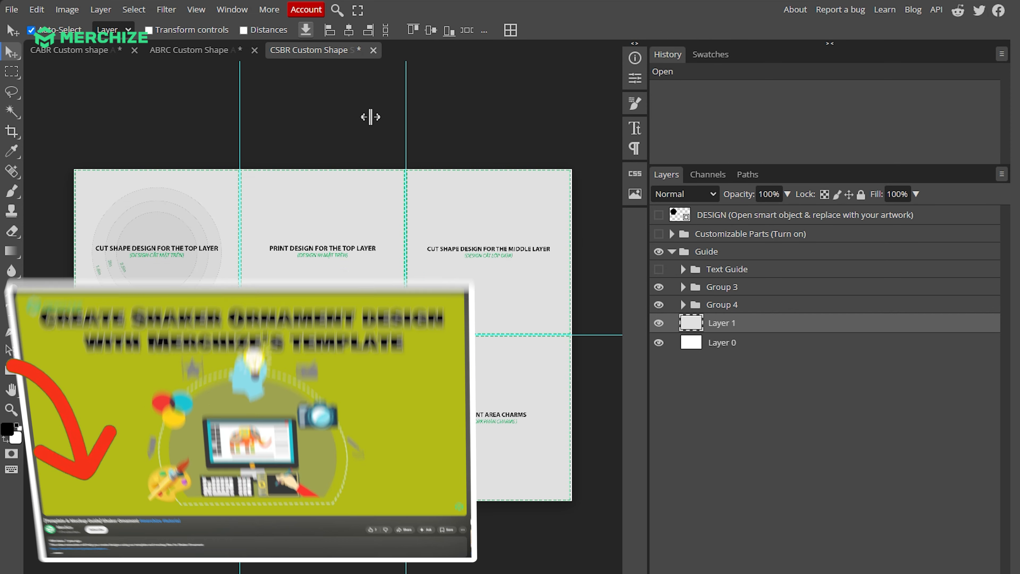
left_click(135, 241)
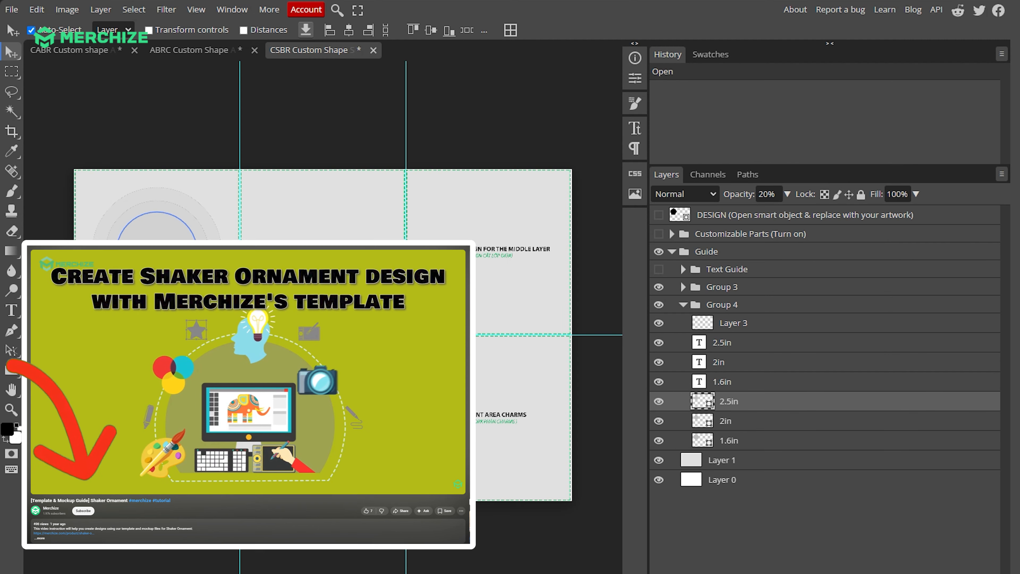
scroll(107, 254, "up", 6)
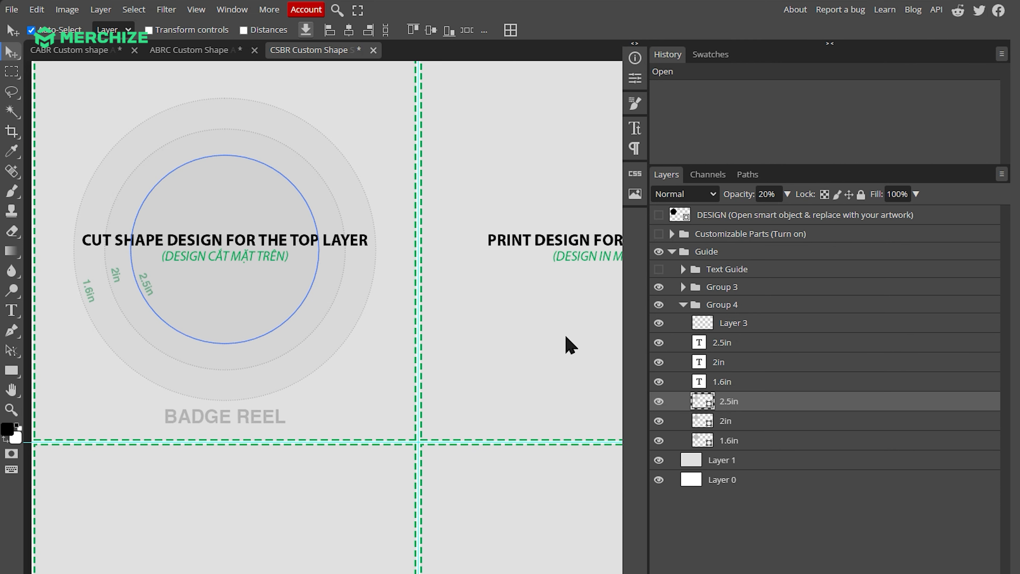
left_click(658, 305)
left_click(658, 305)
key("ctrl+0")
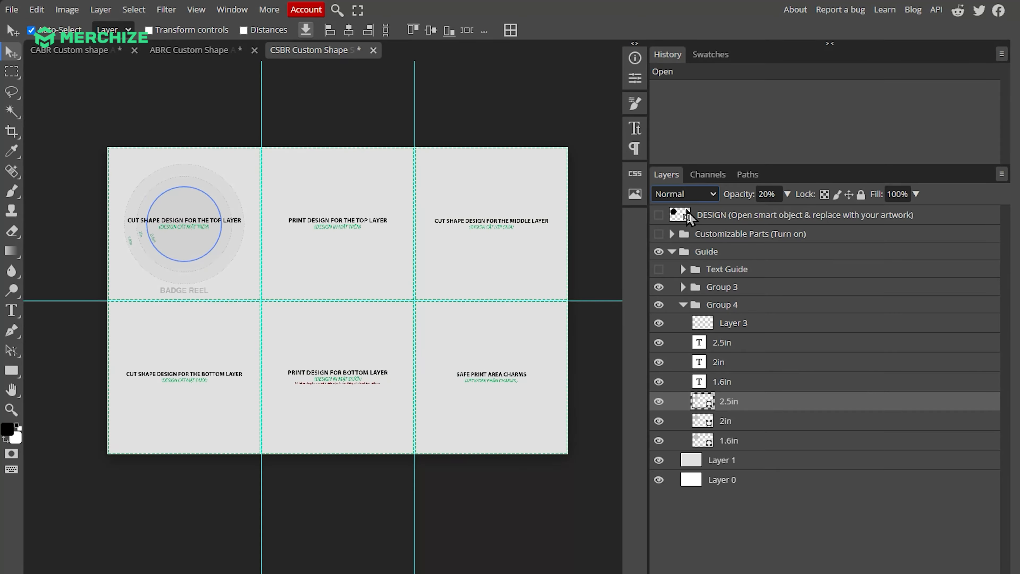
Open the shaker template's DESIGN smart object, hide its sample layers, and place the black jar cut shape 4
left_click(721, 219)
double_click(682, 217)
left_click(686, 220)
left_click(658, 290)
left_click_drag(683, 200, 375, 277)
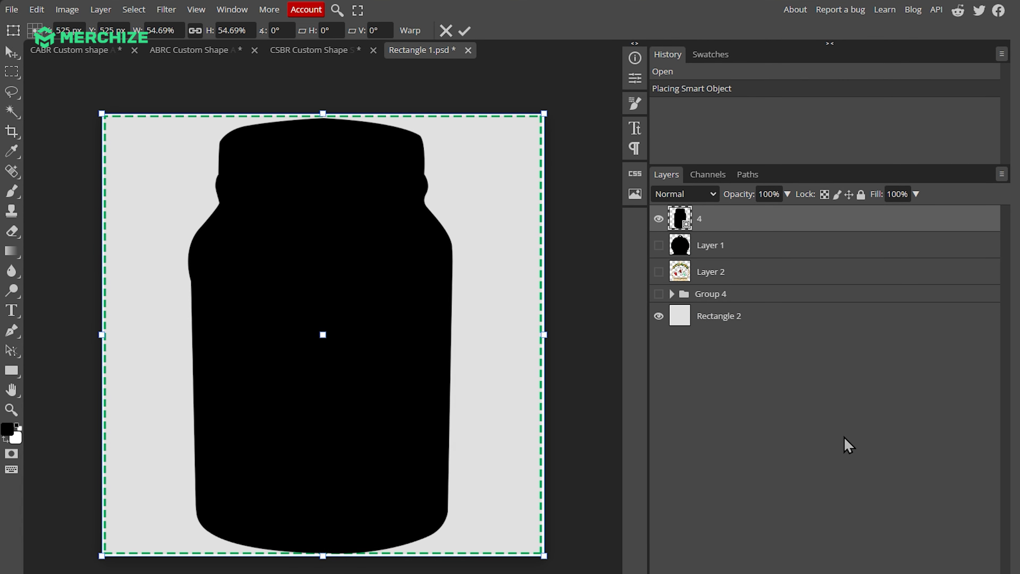
Hide the Rectangle 2 background, and save and close the smart object to update the shaker template
left_click(658, 316)
key("ctrl+s")
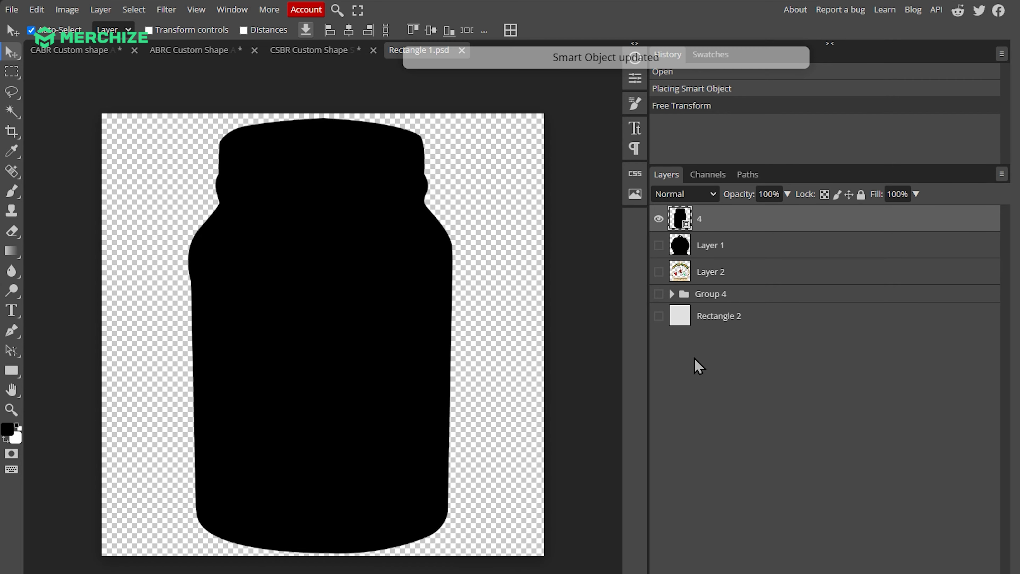
left_click(468, 50)
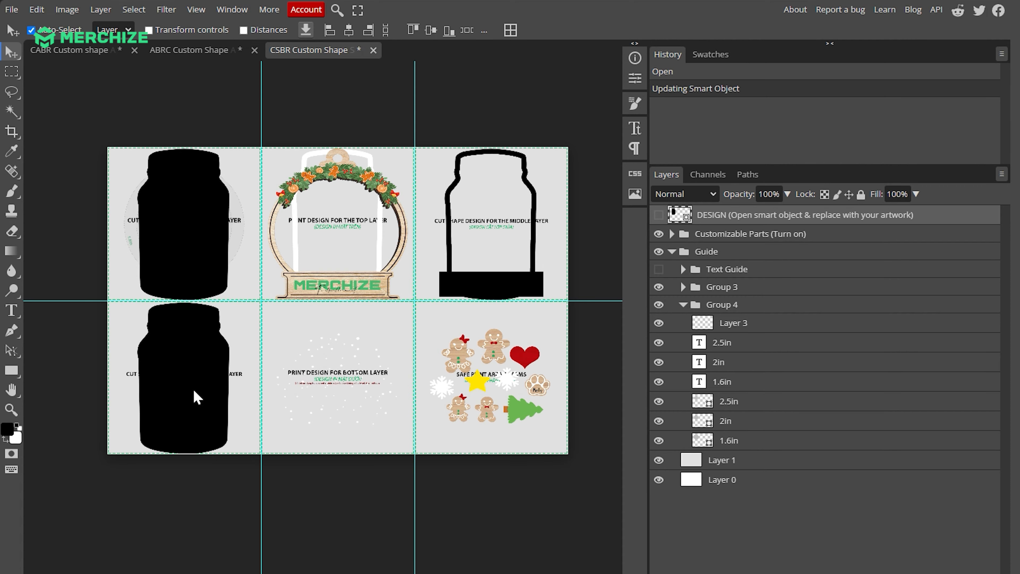
Expand the Print Designs group inside Customizable Parts, show Safezone Printed Design, and hide the sample top print and its top-layer stroke copy
scroll(126, 319, "up", 3)
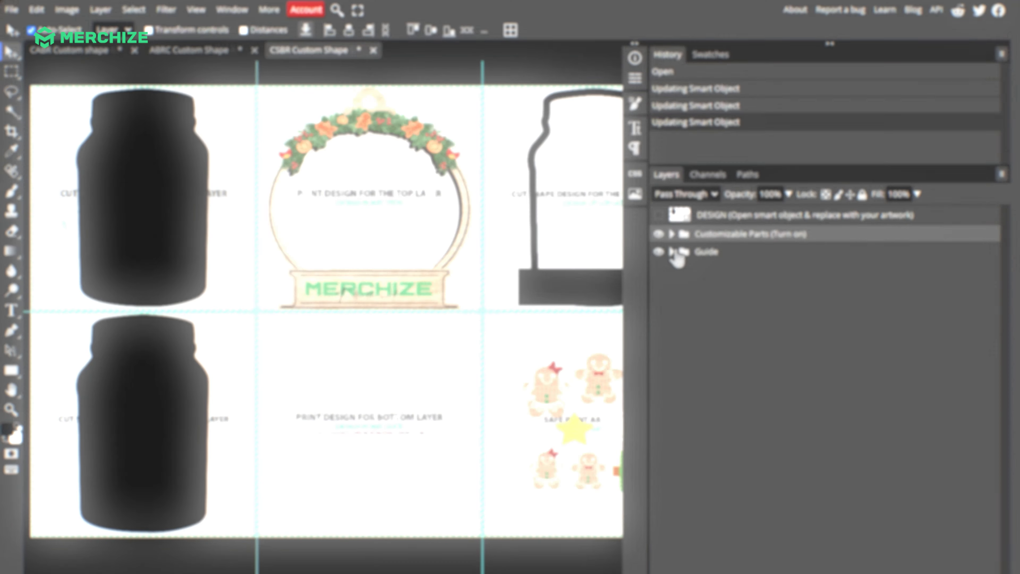
left_click(671, 234)
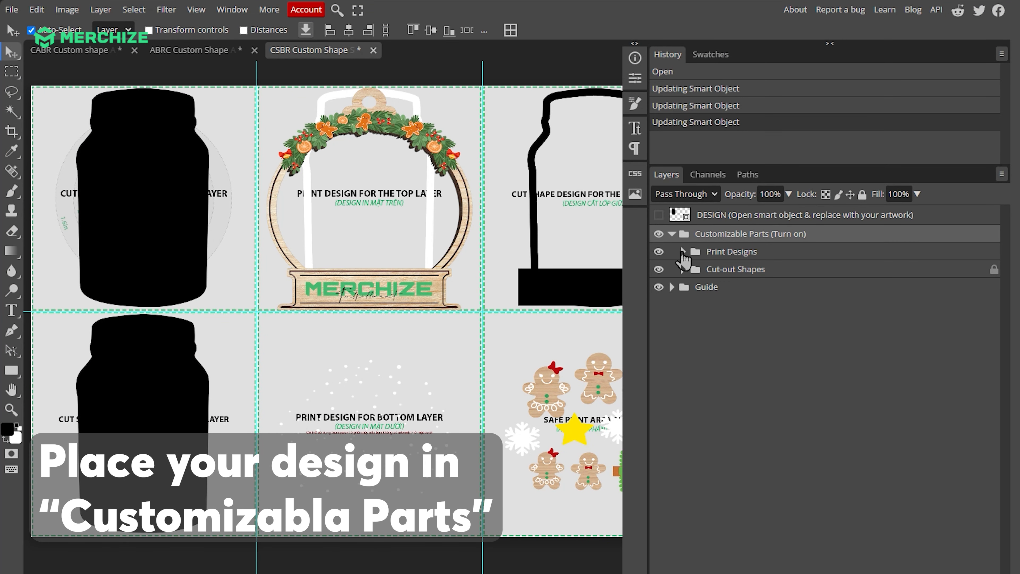
left_click(681, 252)
left_click(659, 440)
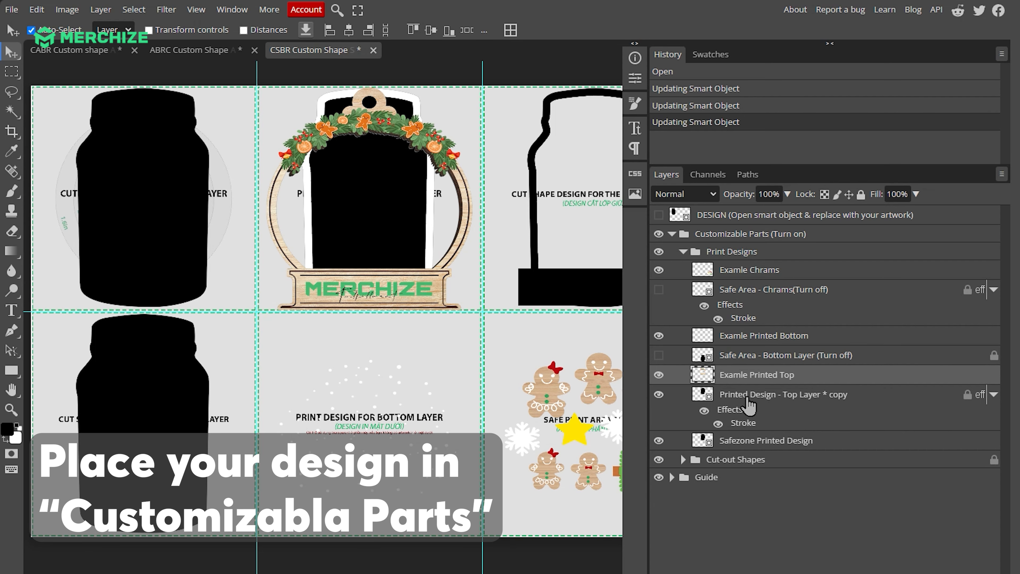
left_click(658, 394)
left_click(658, 374)
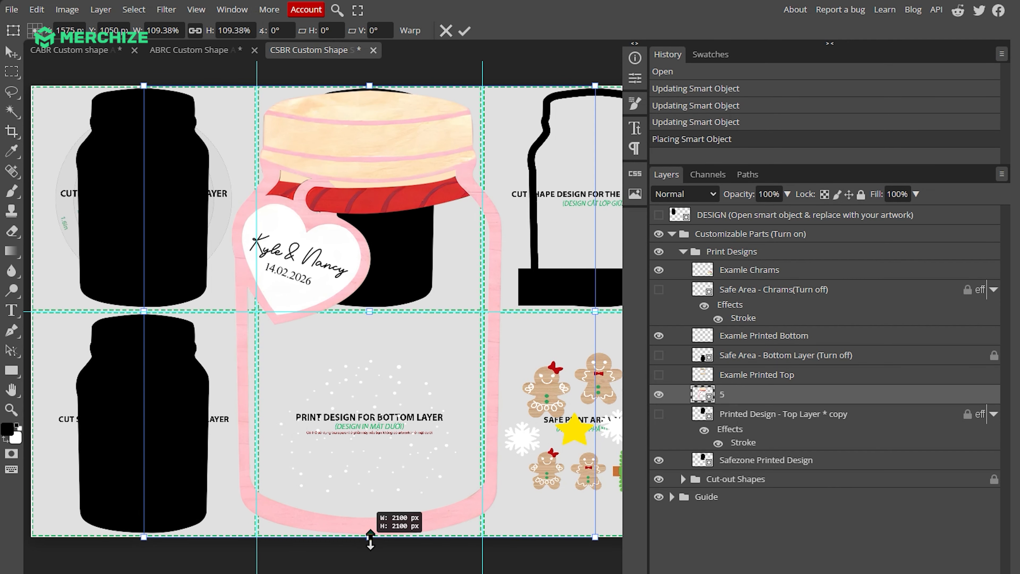
Place jar artwork 5 in the top-layer print area, scale it to 53.91% to fit the safe zone, and hide Safezone Printed Design
left_click_drag(370, 544, 382, 311)
scroll(365, 79, "up", 4)
scroll(389, 404, "down", 5)
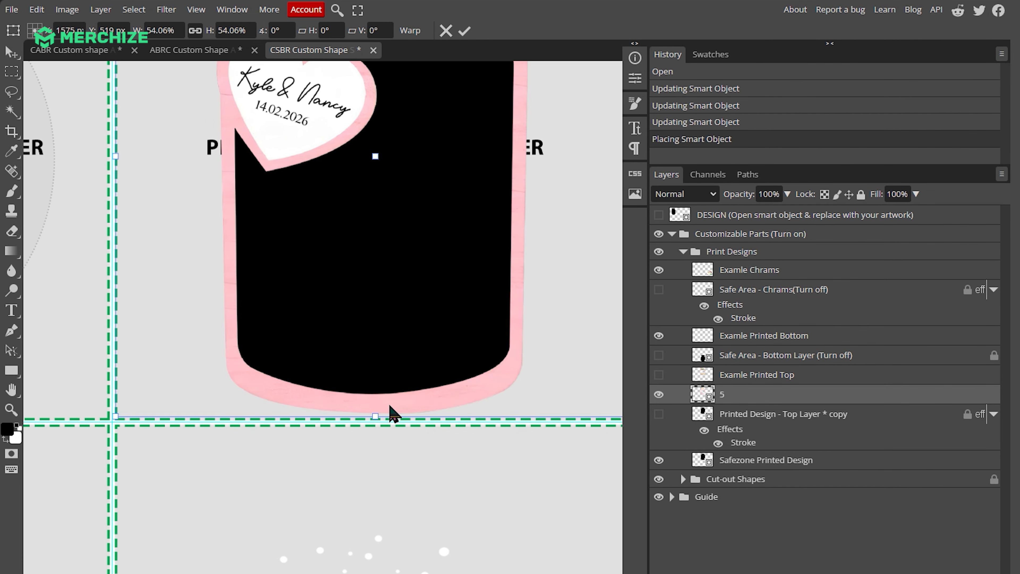
left_click_drag(380, 416, 380, 416)
scroll(456, 254, "down", 1)
scroll(458, 257, "up", 3)
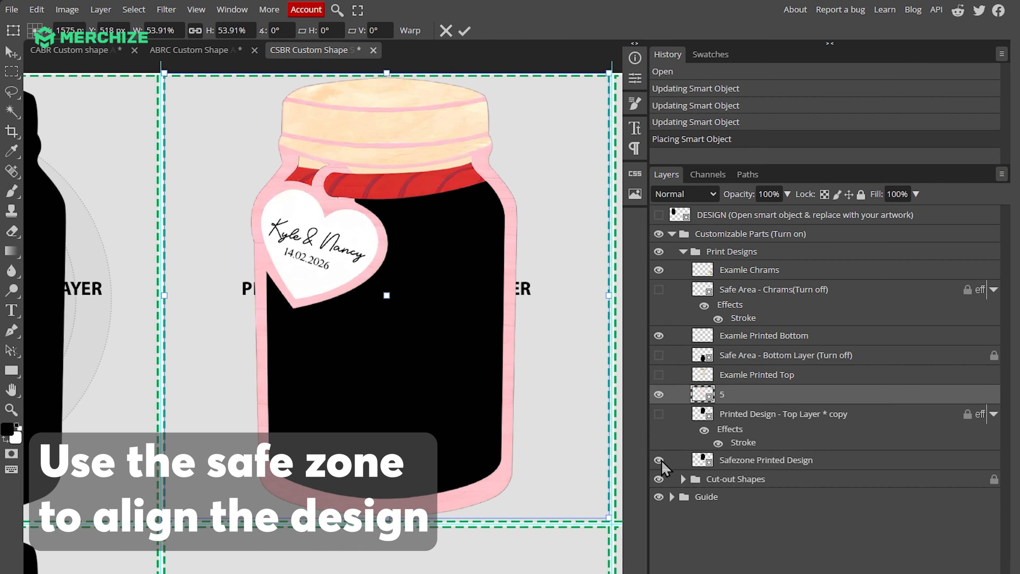
left_click(658, 460)
Show the Safe Area - Bottom Layer and hide the Examle Printed Bottom layer
scroll(444, 274, "down", 3)
left_click(756, 354)
left_click(658, 355)
left_click(659, 336)
Place jar artwork 6 in the bottom-layer print area, scale it to about 54.69% to fit, and hide Safe Area - Bottom Layer
left_click_drag(983, 53, 426, 297)
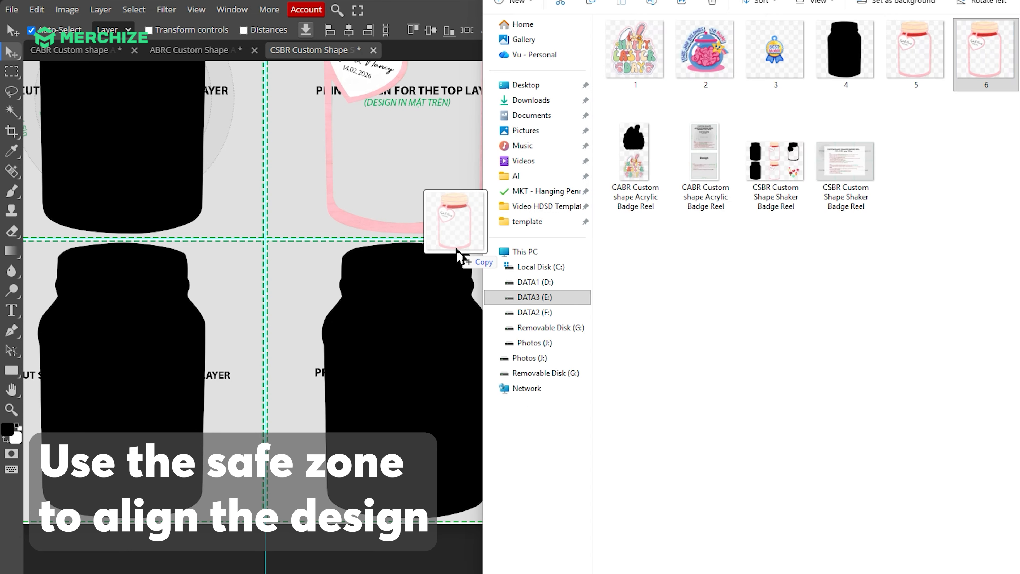
scroll(412, 307, "down", 2)
left_click_drag(412, 379, 416, 451)
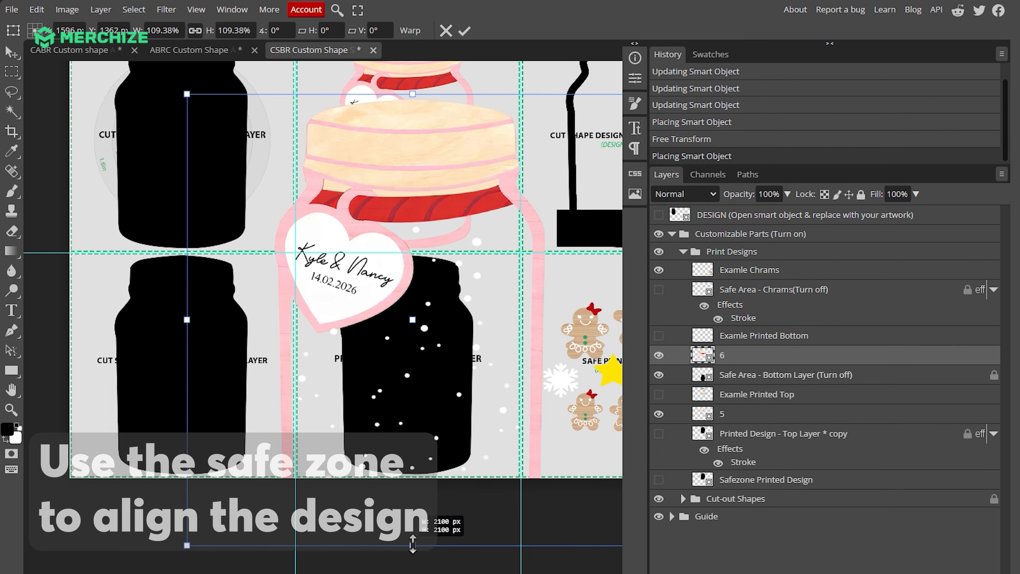
left_click_drag(413, 544, 413, 384)
left_click_drag(415, 379, 412, 474)
left_click_drag(409, 189, 410, 259)
scroll(410, 242, "up", 5)
left_click_drag(407, 297, 407, 276)
scroll(411, 315, "down", 10)
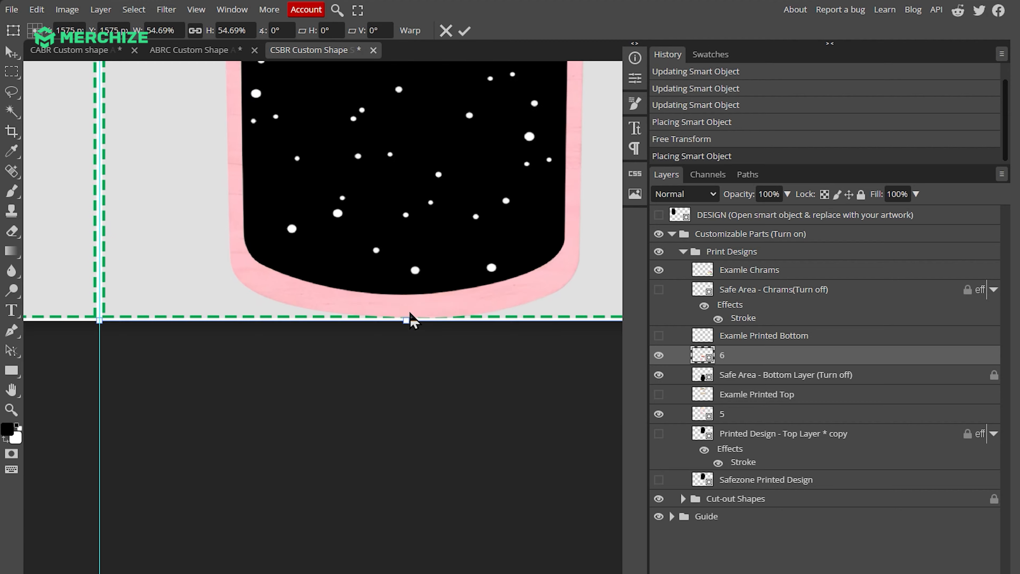
key("Return")
scroll(410, 312, "down", 3)
left_click(658, 374)
Show the Safe Area - Chrams layer and hide the Examle Chrams sample layer
scroll(489, 330, "down", 2)
scroll(487, 322, "down", 1)
scroll(487, 322, "up", 1)
scroll(487, 323, "right", 4)
left_click(486, 324)
scroll(806, 400, "up", 4)
left_click(698, 268)
left_click(660, 270)
left_click(661, 251)
Place charm artwork 7 in the charms print area, scale it down to fit the safe area, and hide Safe Area - Chrams
key("alt+Tab")
left_click_drag(1016, 52, 413, 385)
left_click_drag(251, 328, 445, 328)
left_click_drag(396, 77, 405, 311)
left_click_drag(397, 386, 397, 367)
left_click(691, 293)
left_click(655, 292)
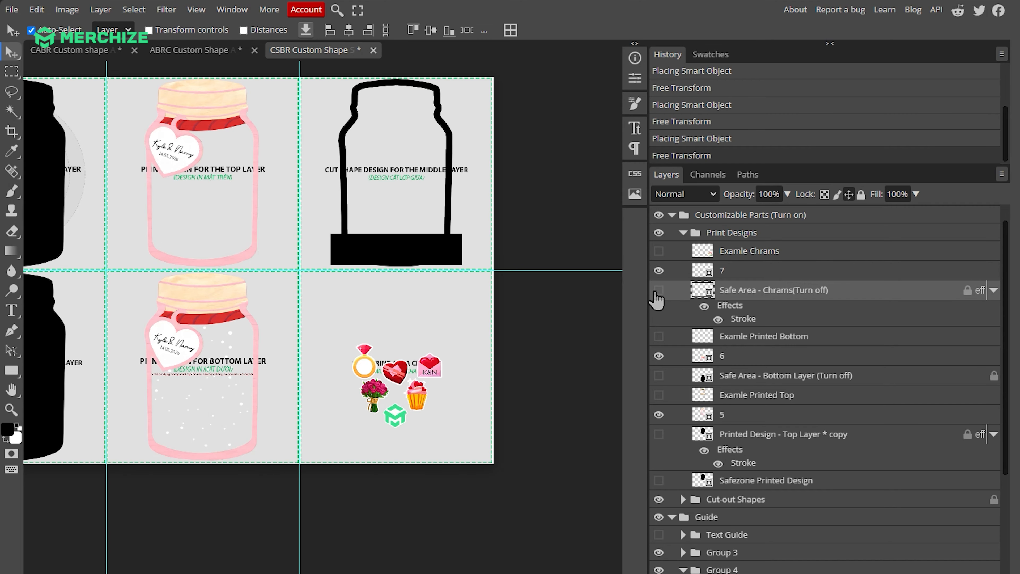
Expand the Cut-out Shapes group and hide its Examle layer to remove the sample base from the middle-layer cut shape
scroll(683, 361, "down", 3)
left_click(683, 373)
left_click(700, 391)
left_click(659, 391)
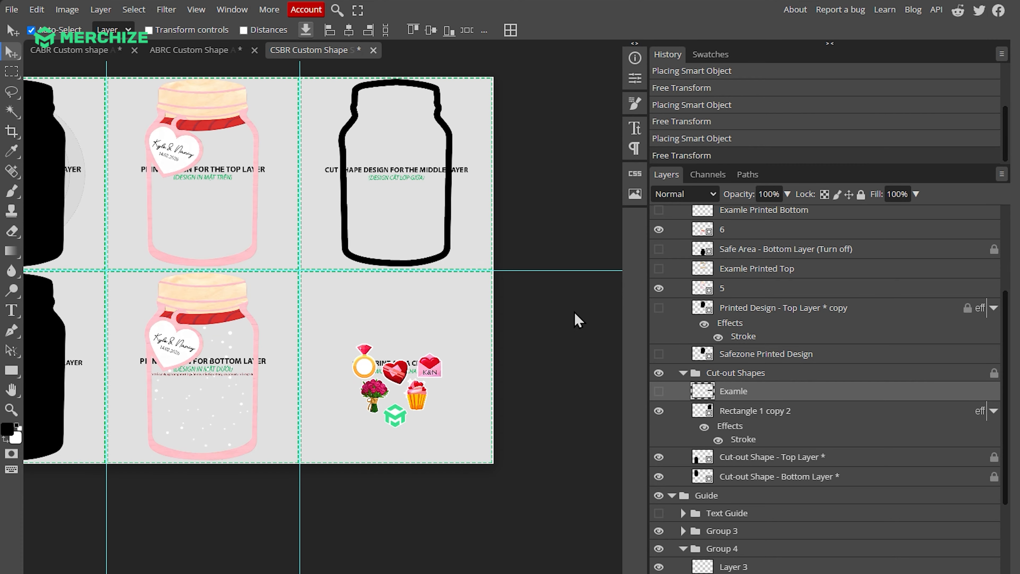
scroll(327, 145, "down", 1)
scroll(327, 146, "left", 3)
scroll(327, 145, "up", 1)
left_click(550, 241)
scroll(794, 347, "down", 1)
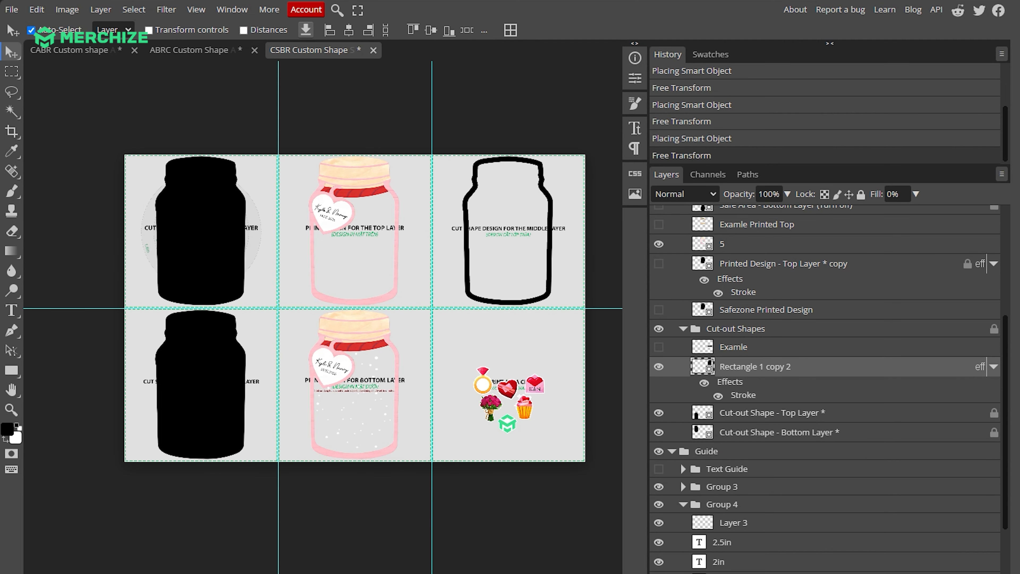
Place cut shape 8 in the middle-layer cell, scale it to about 53.5% over the jar outline, and hide Rectangle 1 copy 2
key("alt+Tab")
left_click_drag(642, 281, 467, 250)
left_click_drag(418, 212, 578, 211)
left_click_drag(516, 460, 517, 301)
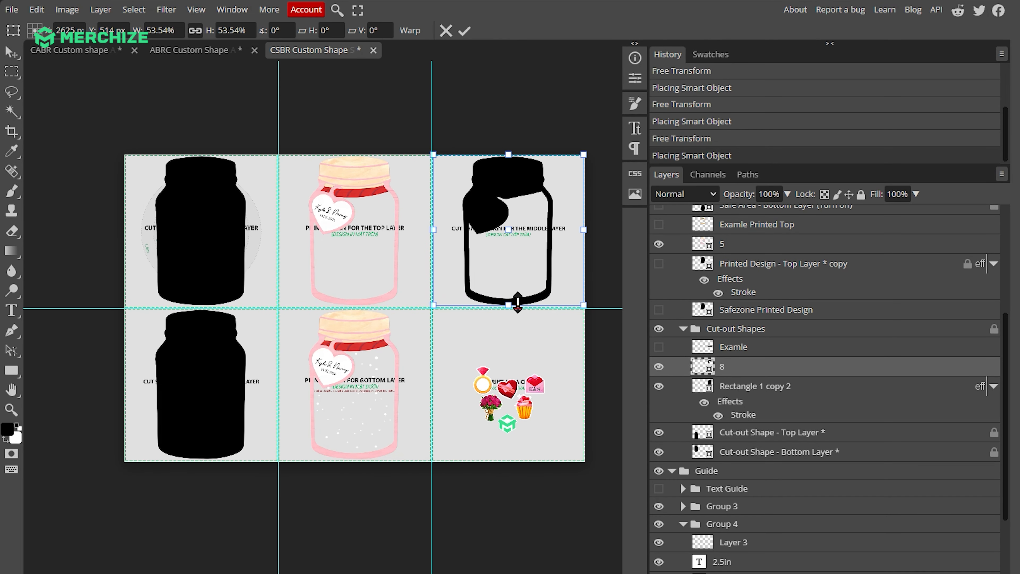
scroll(535, 219, "up", 5)
left_click_drag(528, 241, 526, 242)
scroll(485, 420, "up", 3)
left_click_drag(482, 393, 480, 399)
key("Return")
left_click(658, 387)
scroll(417, 274, "down", 5)
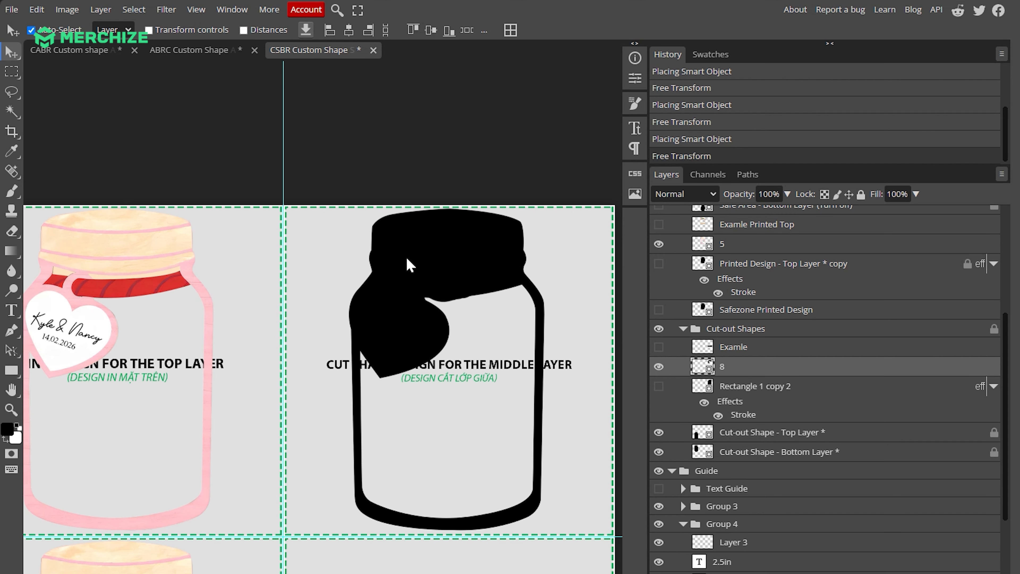
Collapse the Print Designs and Cut-out Shapes groups and hide the Guide group
scroll(687, 364, "up", 5)
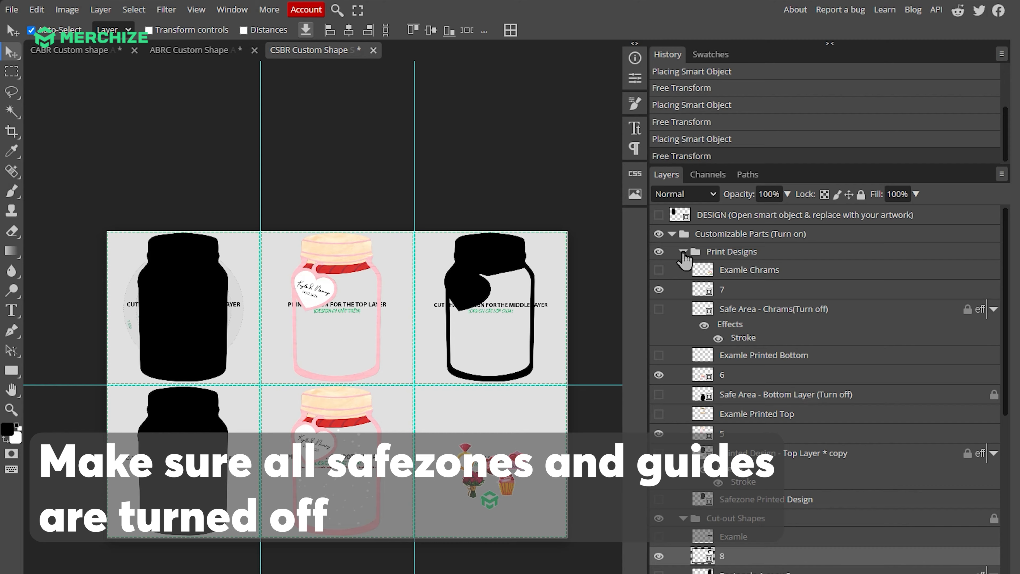
left_click(683, 251)
left_click(682, 269)
left_click(671, 286)
left_click(659, 287)
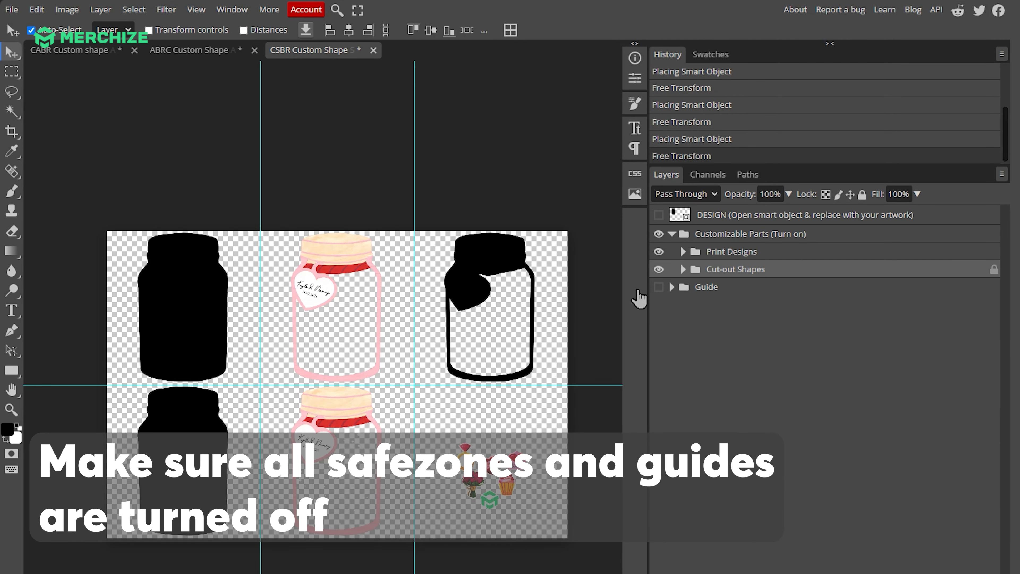
scroll(317, 352, "down", 1)
Export the shaker badge reel design as a 3150 x 2100 px PNG at 100% quality
left_click(10, 12)
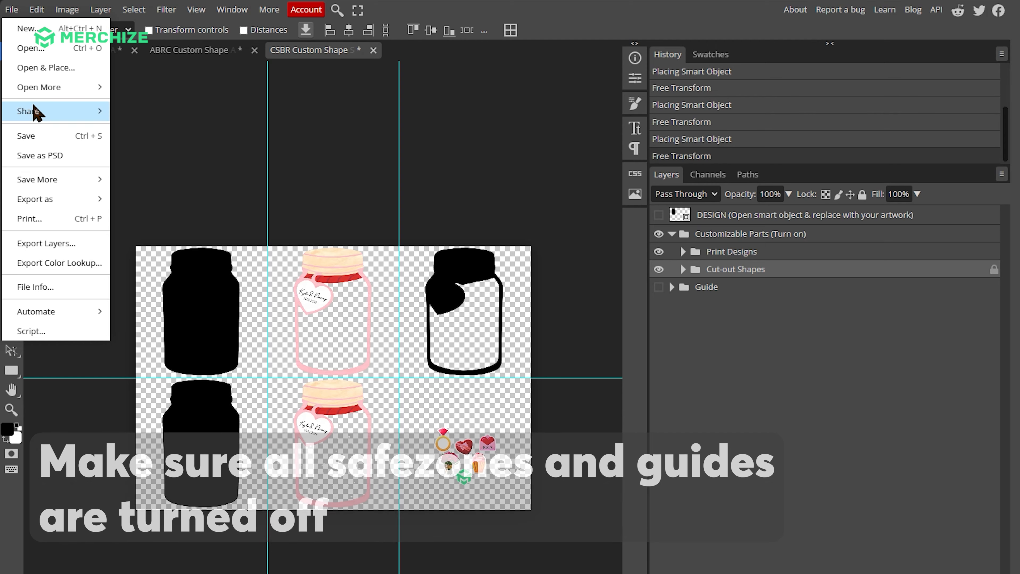
mouse_move(38, 198)
left_click(149, 192)
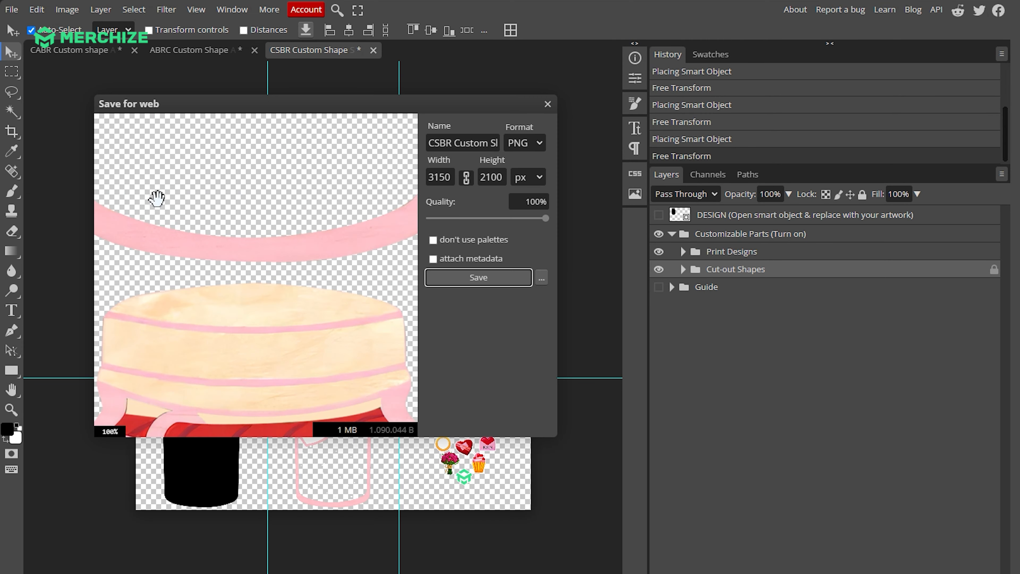
scroll(297, 237, "down", 6)
left_click(470, 278)
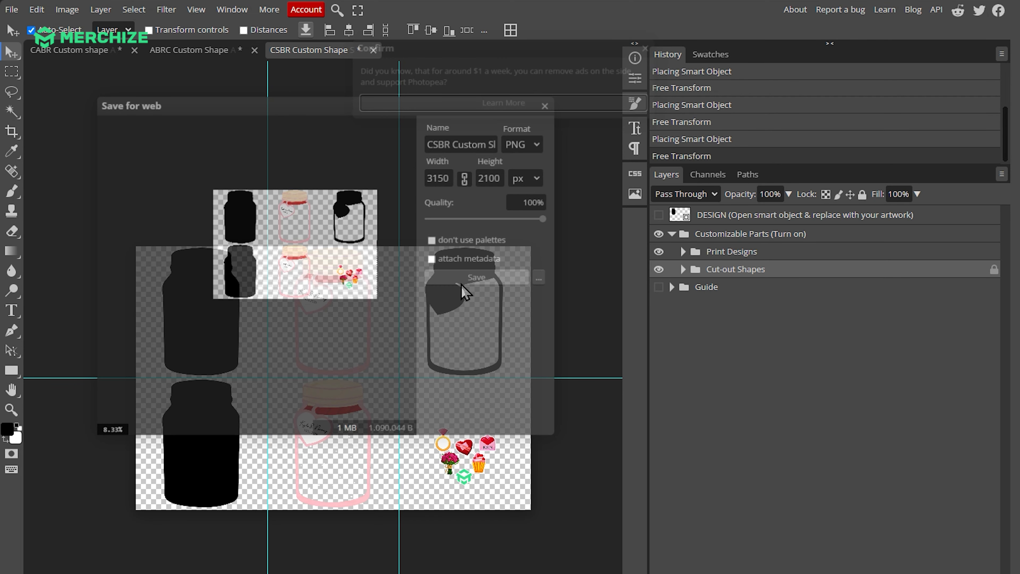
left_click(650, 48)
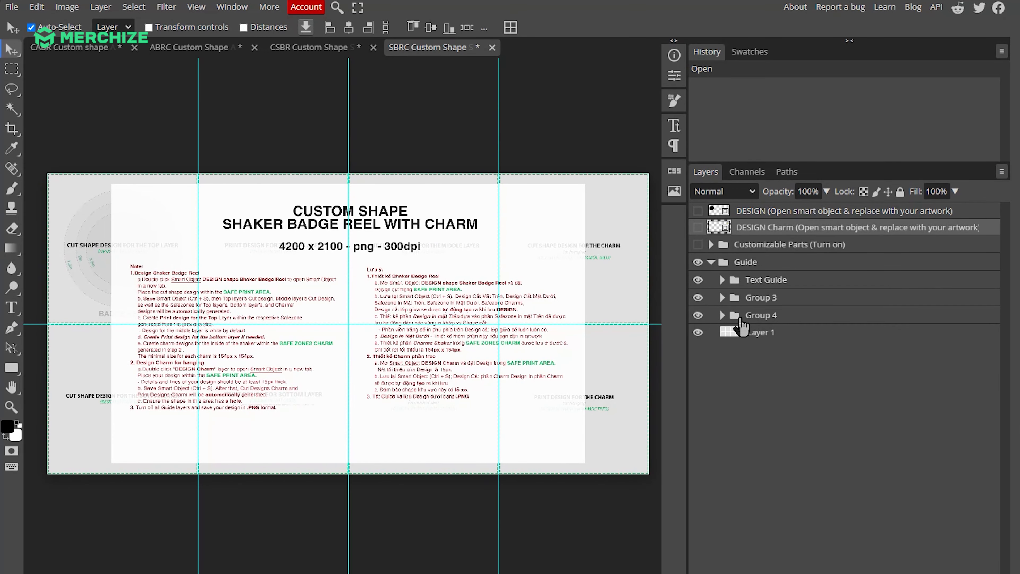
Hide the Text Guide group in the SBRC shaker badge reel with charm template
left_click(758, 264)
left_click(697, 280)
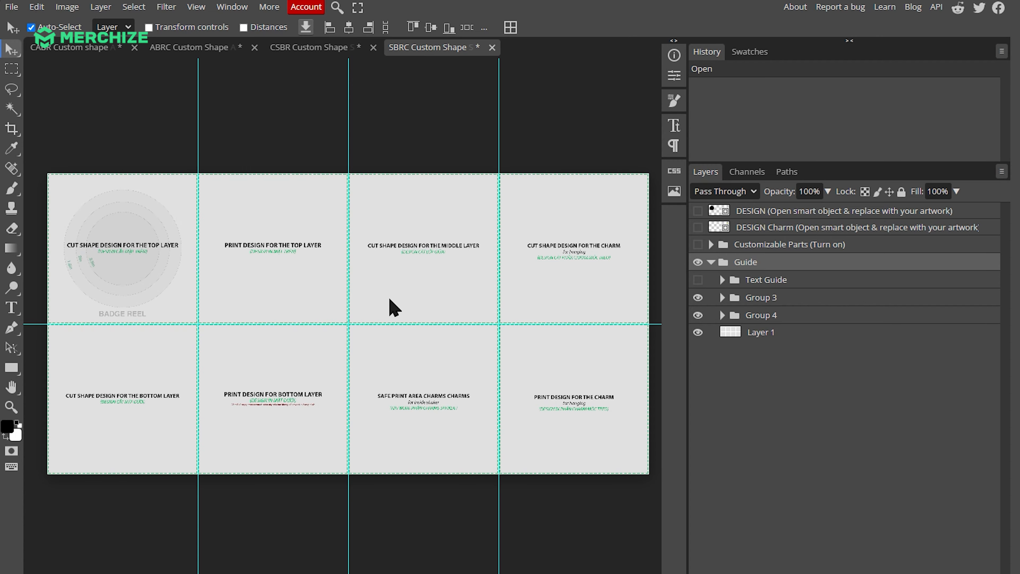
scroll(88, 299, "up", 1)
left_click(89, 299)
scroll(88, 299, "up", 5)
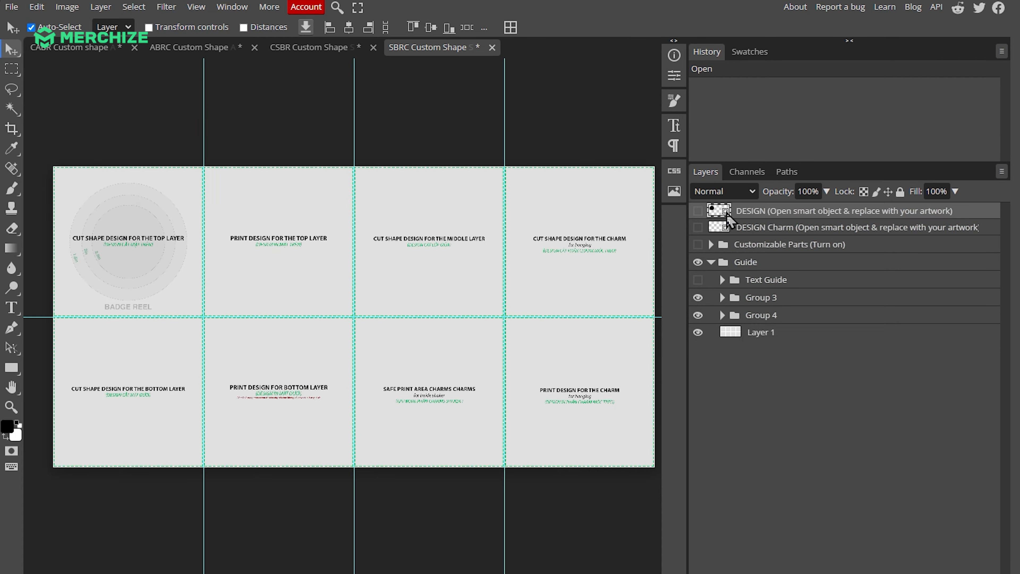
In the DESIGN smart object, fit shirt cut shape 9 at 54.22%, hide the Rectangle 2 background, and save and close it
double_click(728, 217)
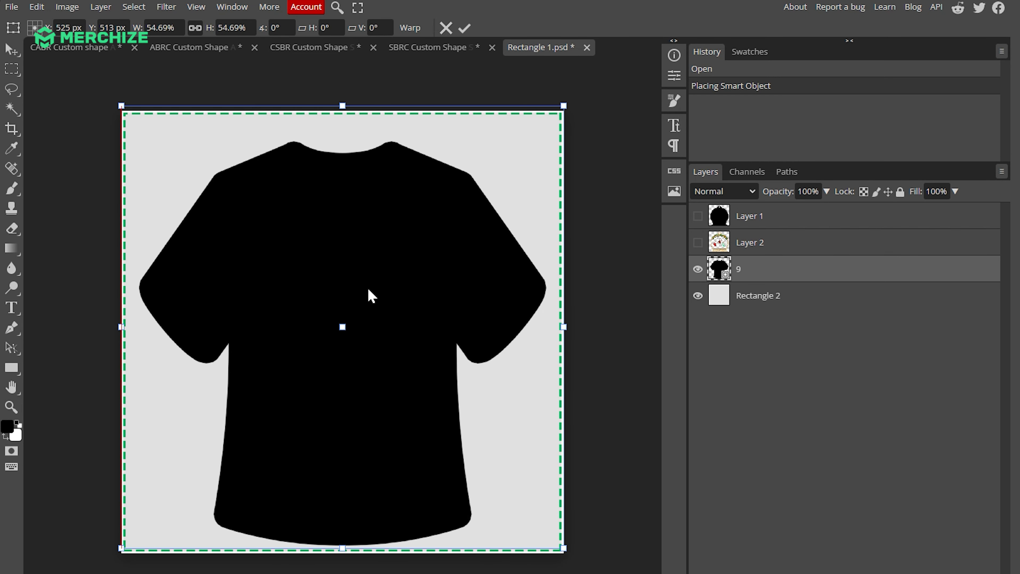
scroll(353, 281, "up", 1)
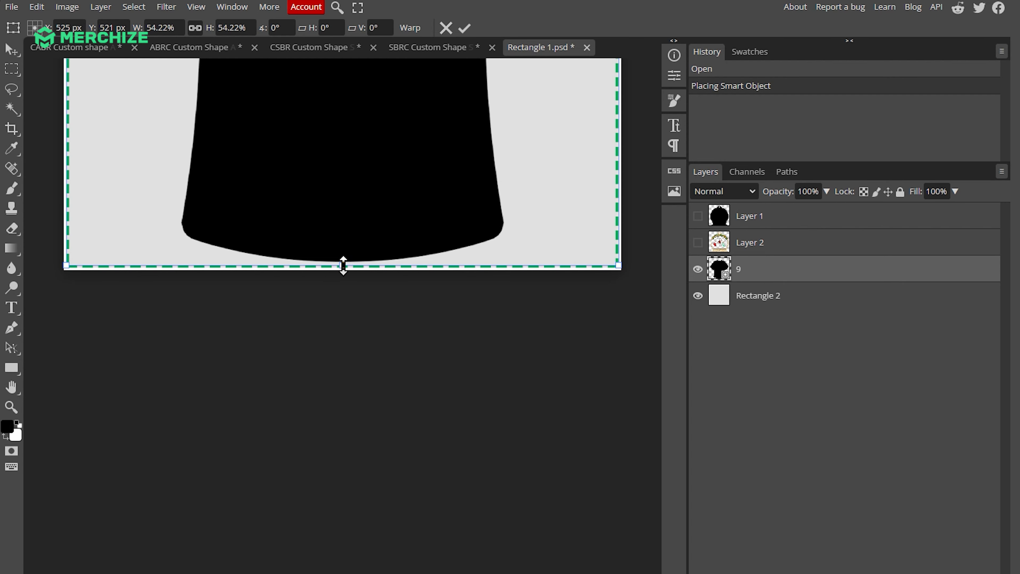
left_click(697, 297)
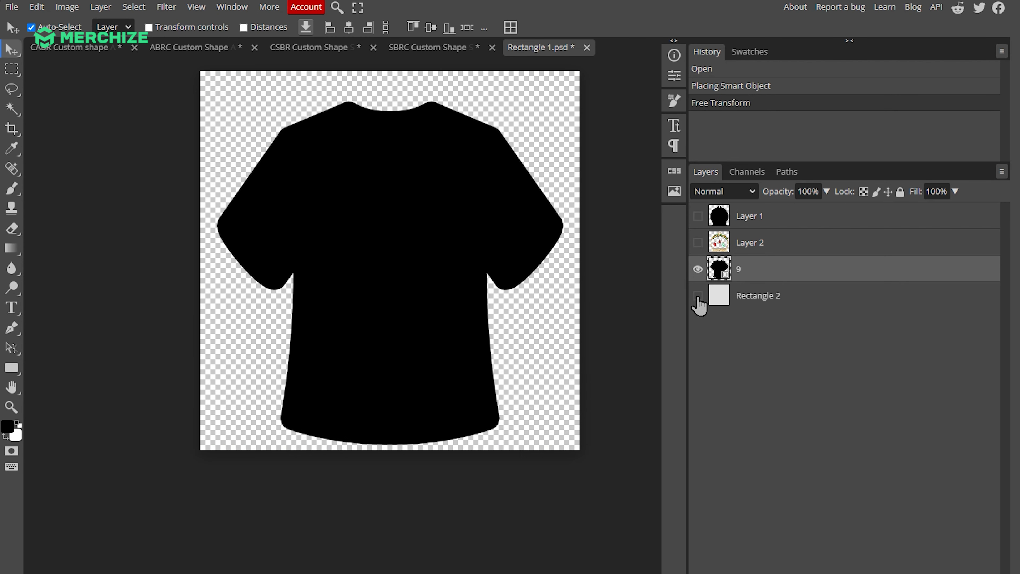
key("ctrl+s")
left_click(587, 47)
scroll(160, 307, "up", 3)
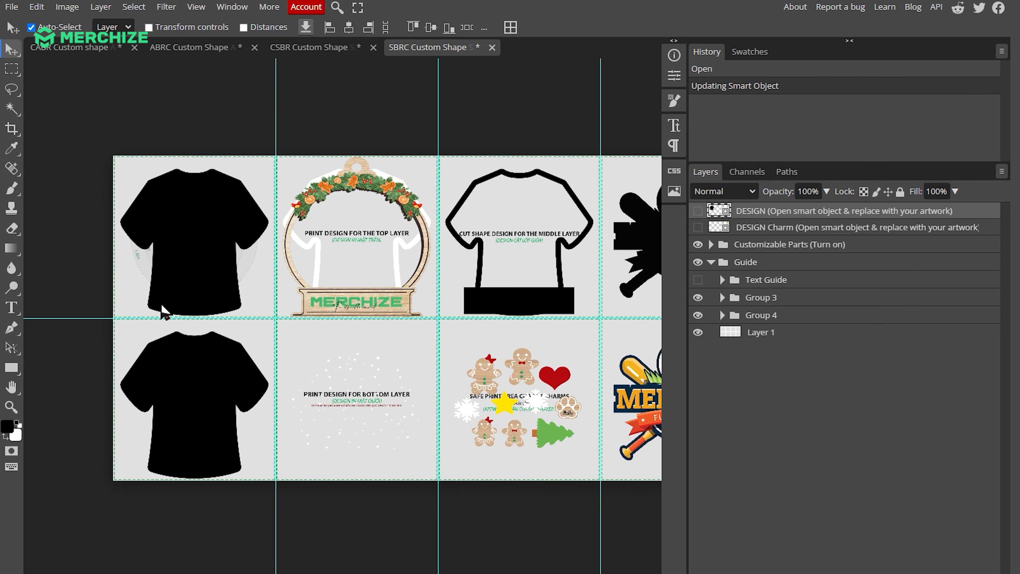
scroll(235, 245, "right", 2)
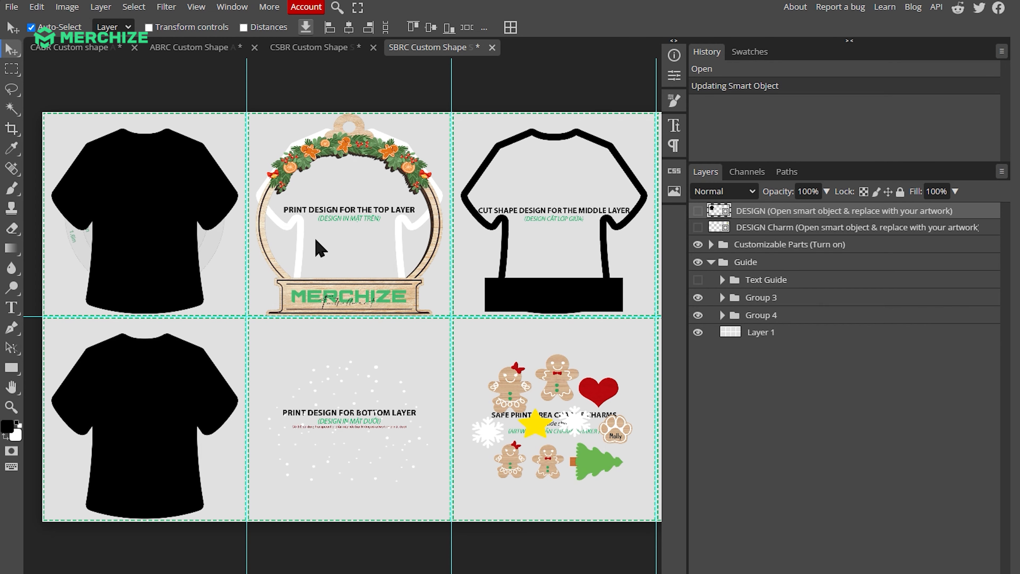
Expand the Print Designs group inside Customizable Parts, show Safe Area - Chrams, and hide the Examle Chrams layer
left_click(711, 244)
left_click(724, 282)
left_click(699, 295)
left_click(698, 279)
Place medical charm artwork 11 in the charms print area, scale it to fit the safe area, and hide Safe Area - Chrams
key("alt+Tab")
left_click_drag(690, 315, 457, 259)
left_click_drag(514, 413, 618, 412)
key("Return")
left_click_drag(549, 355, 565, 373)
key("ctrl+alt+t")
left_click_drag(565, 538, 568, 474)
key("Return")
left_click(698, 312)
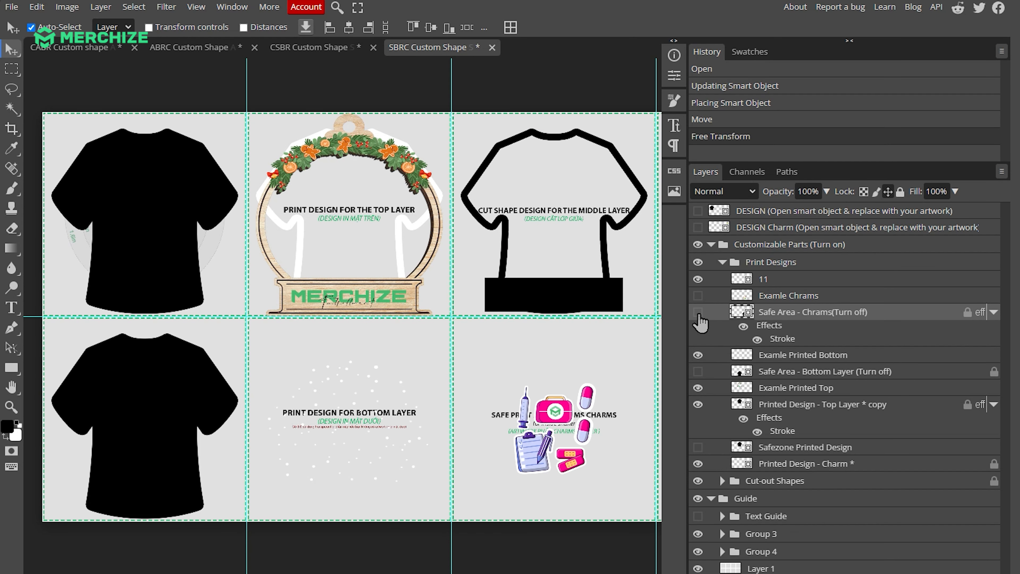
Show Safe Area - Bottom Layer and place scrubs artwork 12 over it in place of the Examle Printed Bottom sample
left_click(698, 372)
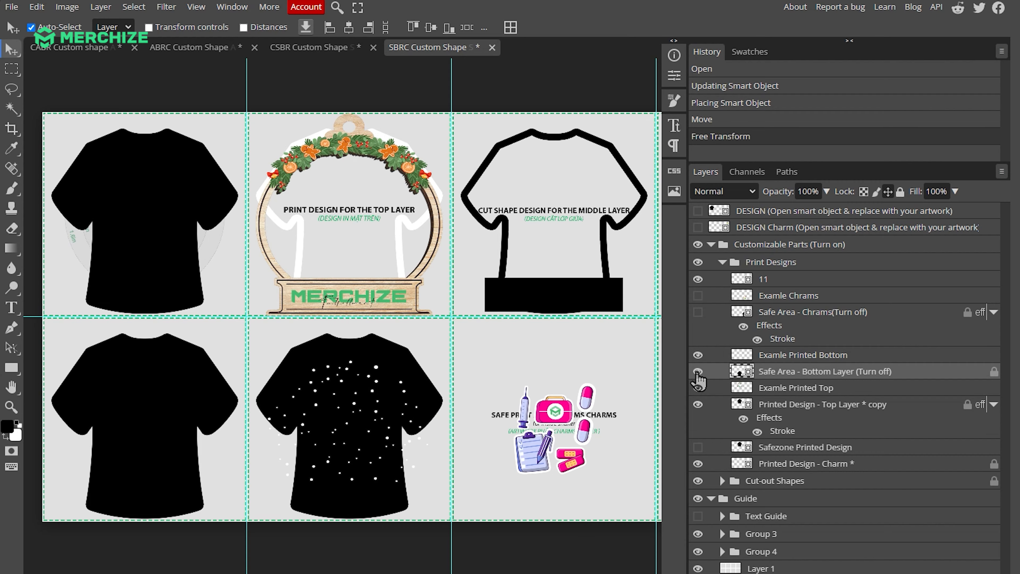
key("alt+Tab")
left_click_drag(682, 241, 390, 434)
left_click_drag(456, 115, 457, 346)
left_click_drag(453, 408, 349, 366)
scroll(348, 346, "up", 5)
scroll(349, 366, "down", 5)
left_click_drag(353, 324, 374, 366)
Fine-tune scrubs artwork 12 to 54.22% over the bottom-layer shirt shape and hide Safe Area - Bottom Layer
scroll(361, 242, "up", 5)
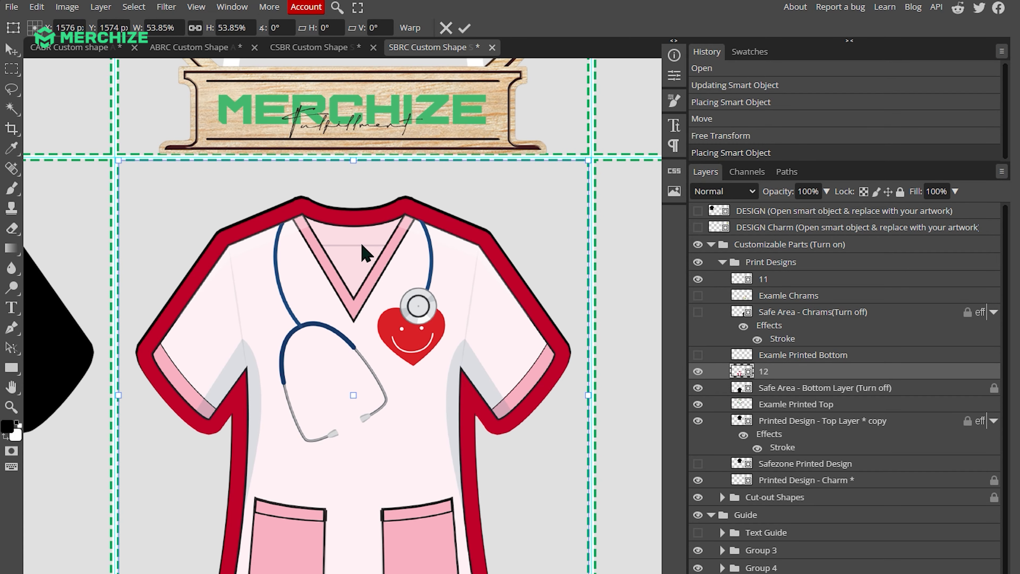
scroll(358, 225, "up", 3)
key("Return")
scroll(363, 241, "down", 5)
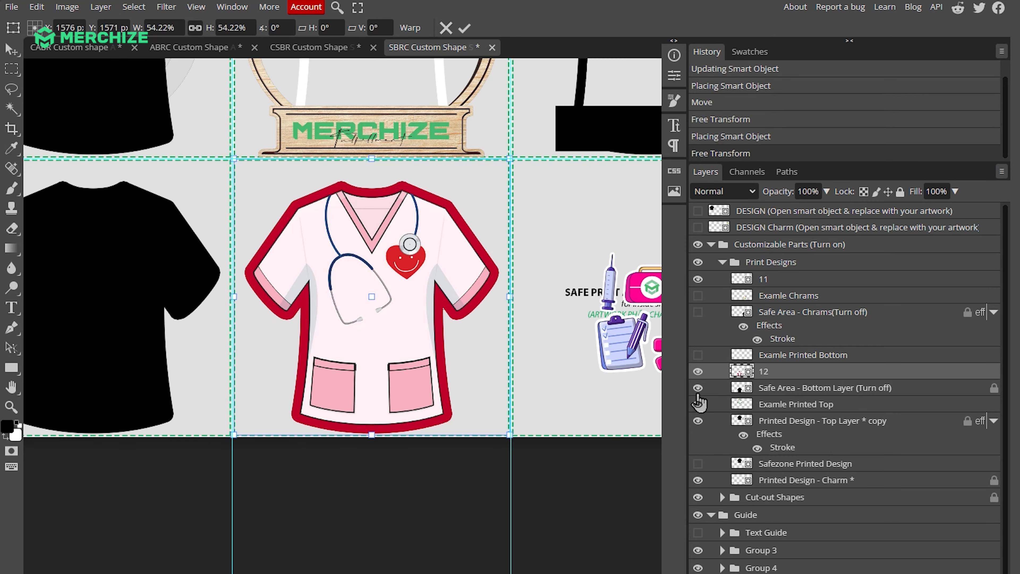
scroll(362, 241, "up", 4)
Hide the Examle Printed Top layer and place red shirt outline artwork 13 in the top-layer print area
left_click(697, 404)
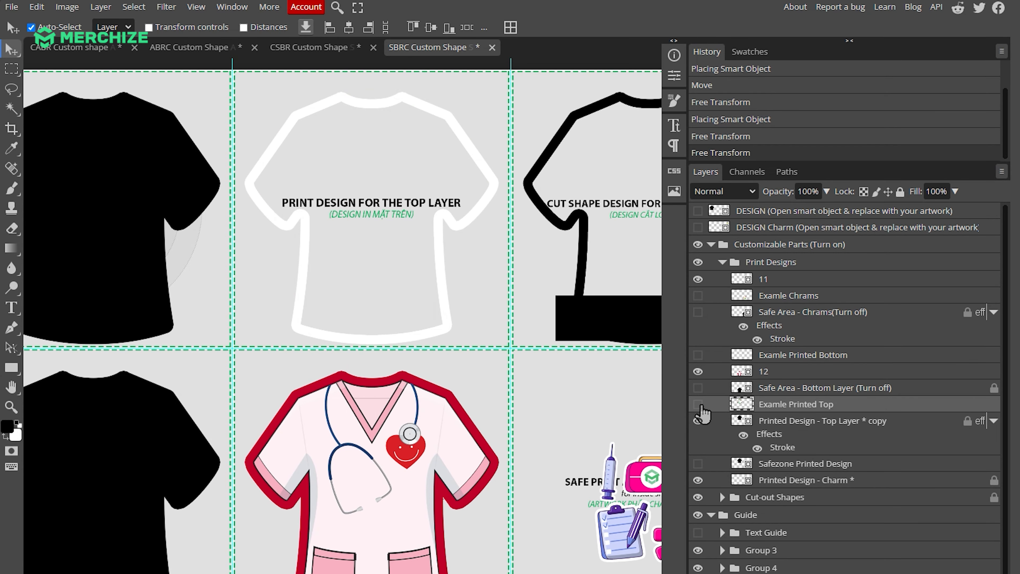
scroll(701, 414, "down", 1)
key("alt+Tab")
left_click_drag(602, 246, 404, 243)
scroll(471, 155, "down", 4)
left_click_drag(498, 97, 499, 290)
left_click_drag(512, 312, 405, 96)
Align artwork 13 with the white shirt outline at 54.22% and hide the Printed Design - Top Layer copy
scroll(393, 280, "up", 5)
left_click_drag(413, 281, 419, 261)
scroll(415, 249, "up", 7)
scroll(420, 289, "down", 6)
left_click_drag(421, 357, 422, 353)
scroll(532, 241, "down", 2)
scroll(533, 241, "up", 4)
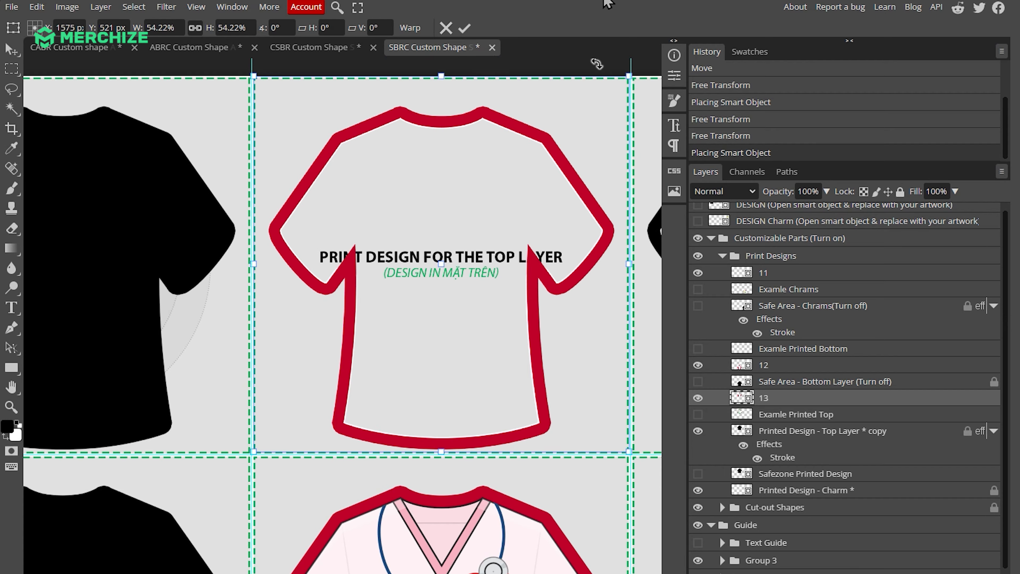
left_click(465, 28)
left_click(697, 431)
scroll(489, 322, "down", 5)
scroll(489, 322, "right", 2)
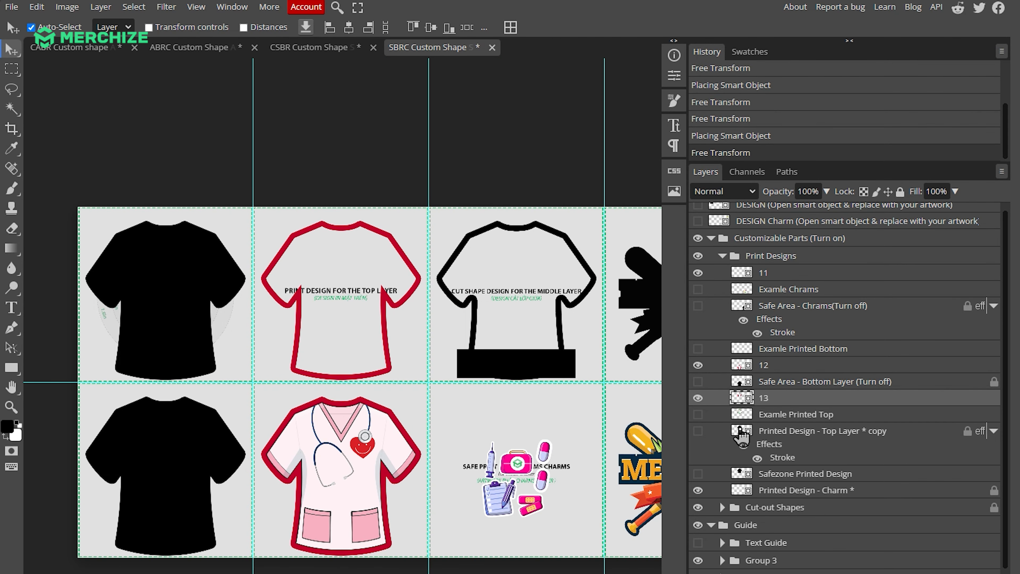
Expand the Cut-out Shapes group and hide its Examle layer to remove the sample base from the shirt's middle-layer cut shape
scroll(730, 482, "down", 1)
left_click(722, 491)
scroll(823, 458, "down", 4)
left_click(698, 416)
scroll(535, 377, "down", 2)
scroll(535, 376, "right", 2)
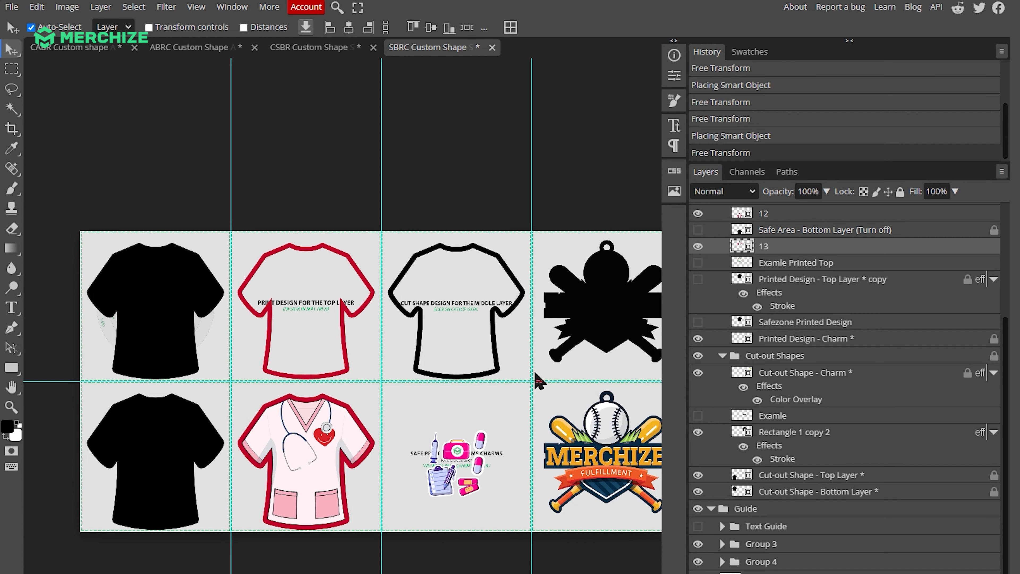
Open the DESIGN Charm smart object and hide its Example artwork layer
scroll(490, 376, "up", 3)
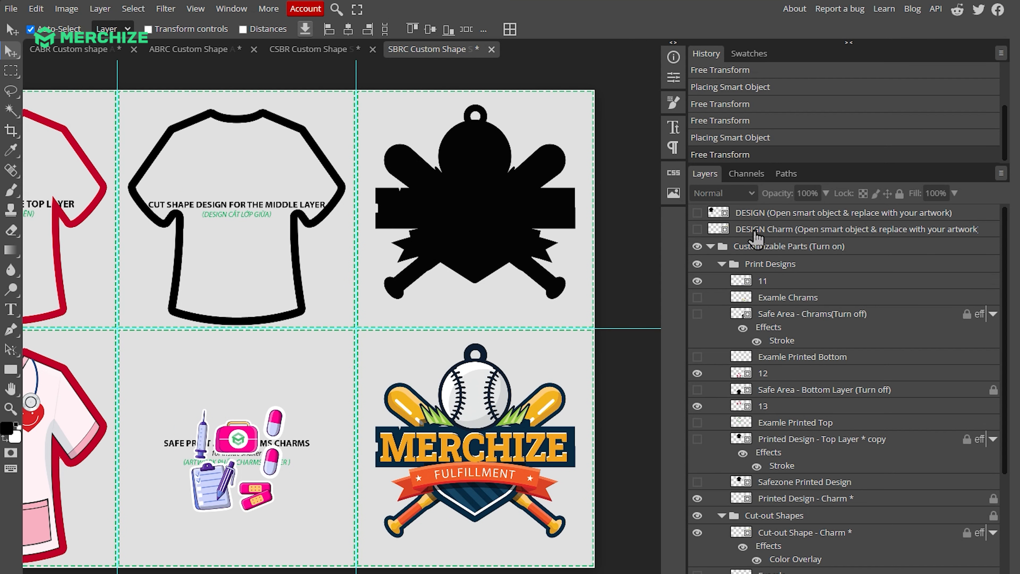
left_click(762, 232)
double_click(725, 230)
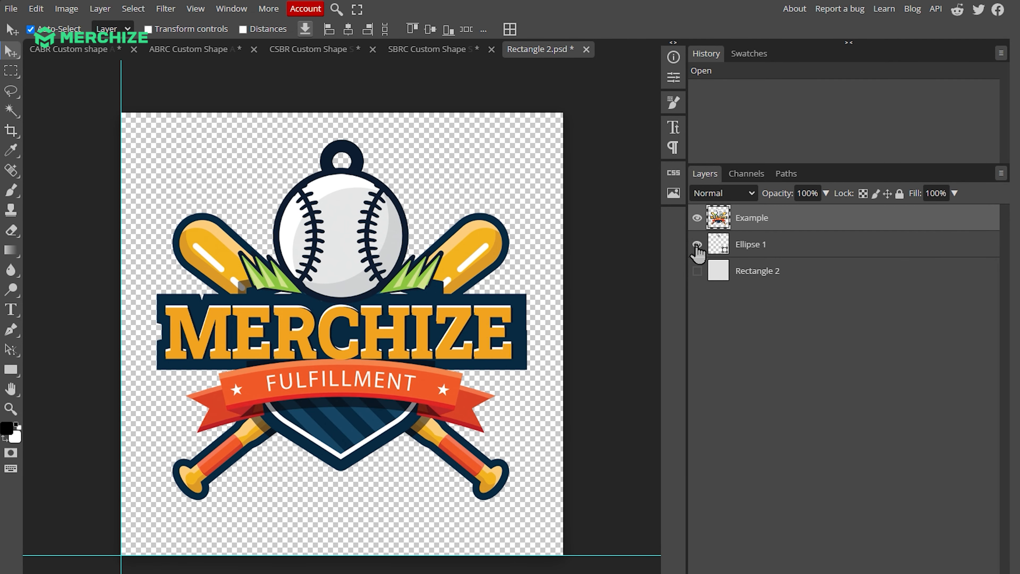
left_click(695, 218)
Place charm artwork 14 from the file folder into the charm smart object
key("alt+Tab")
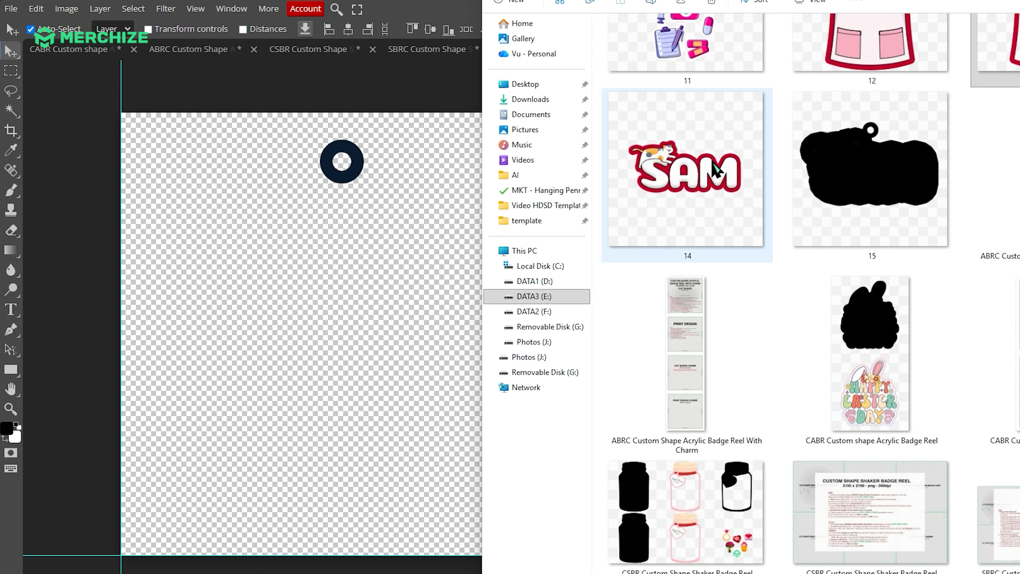
left_click_drag(691, 177, 389, 315)
key("Return")
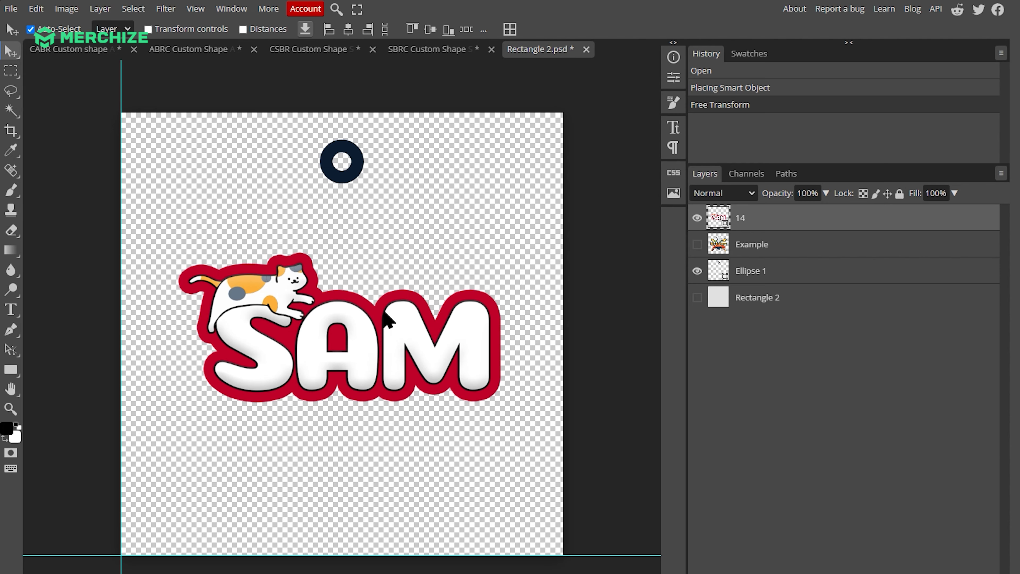
Move the Ellipse 1 hanging ring onto the upper edge of charm artwork 14 beside the cat's head and save the smart object
left_click(743, 249)
left_click(749, 273)
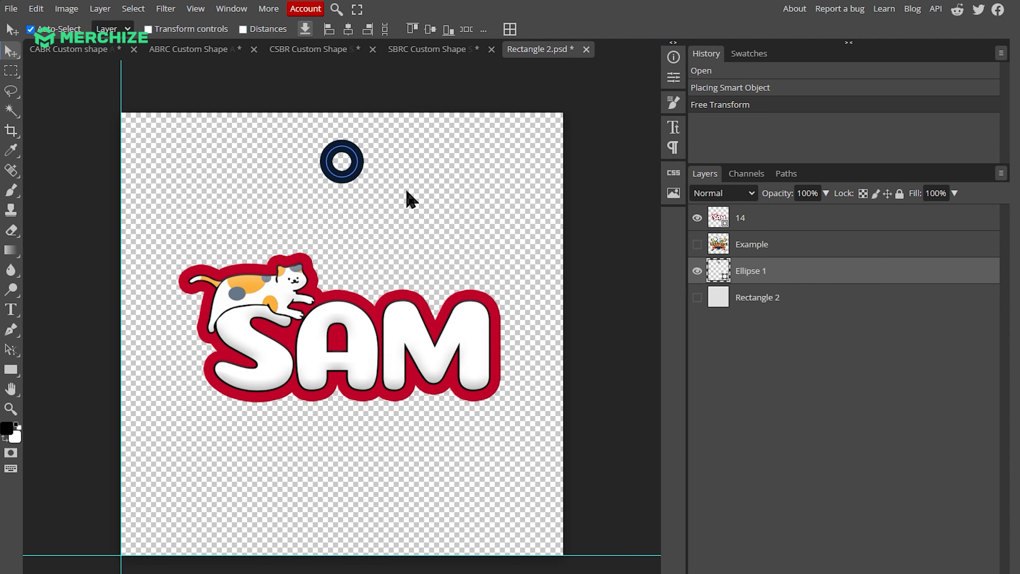
left_click_drag(353, 173, 330, 259)
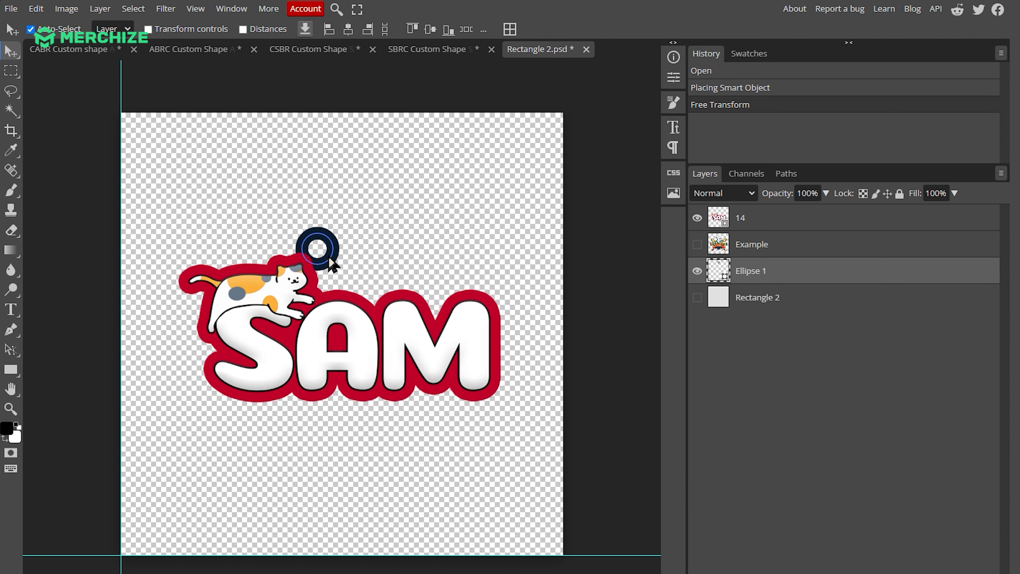
left_click_drag(330, 256, 329, 257)
left_click(650, 235)
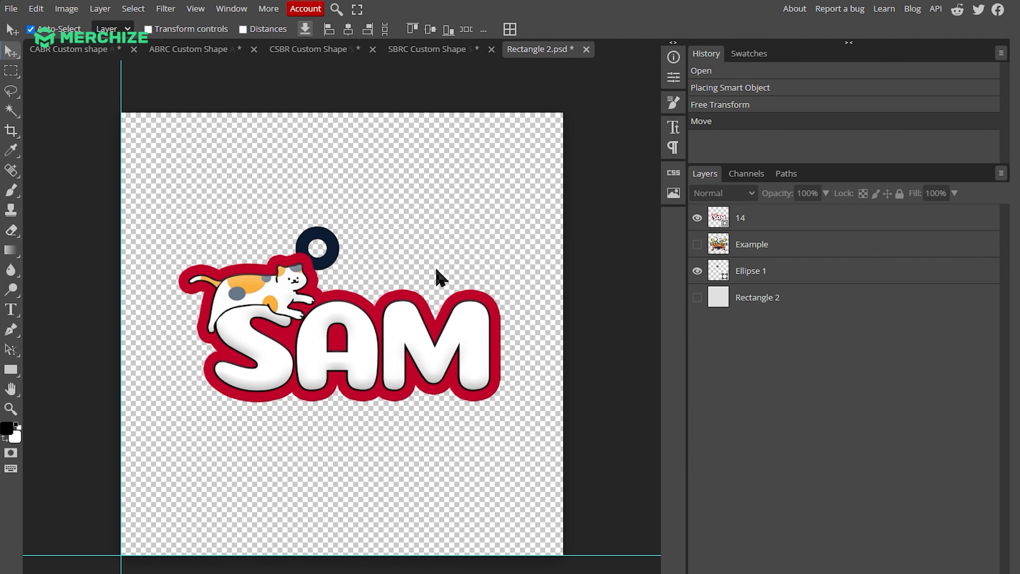
scroll(372, 236, "down", 1)
key("ctrl+s")
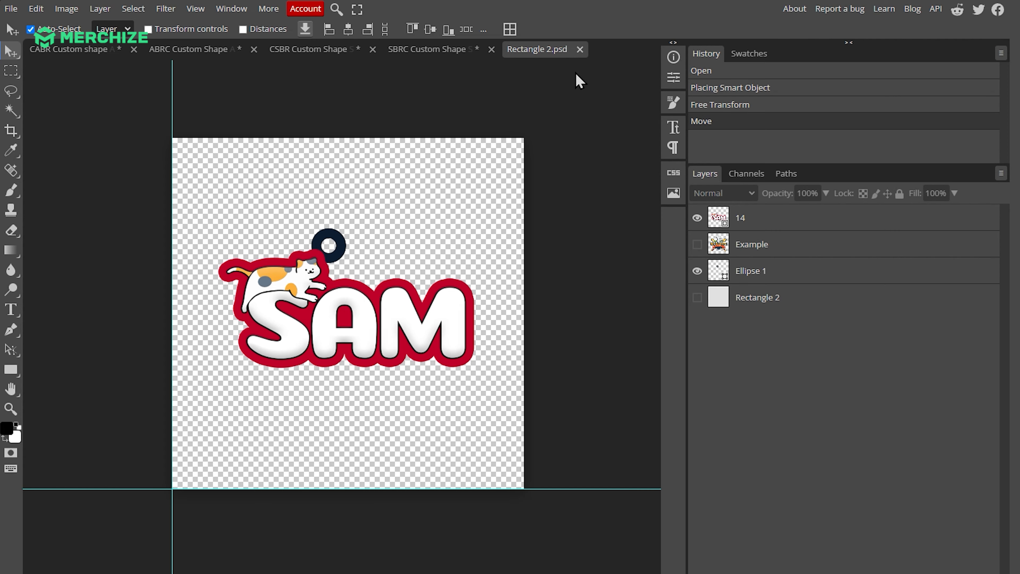
Close the charm smart object, collapse the Print Designs and Customizable Parts groups, and hide the Guide group
left_click(579, 49)
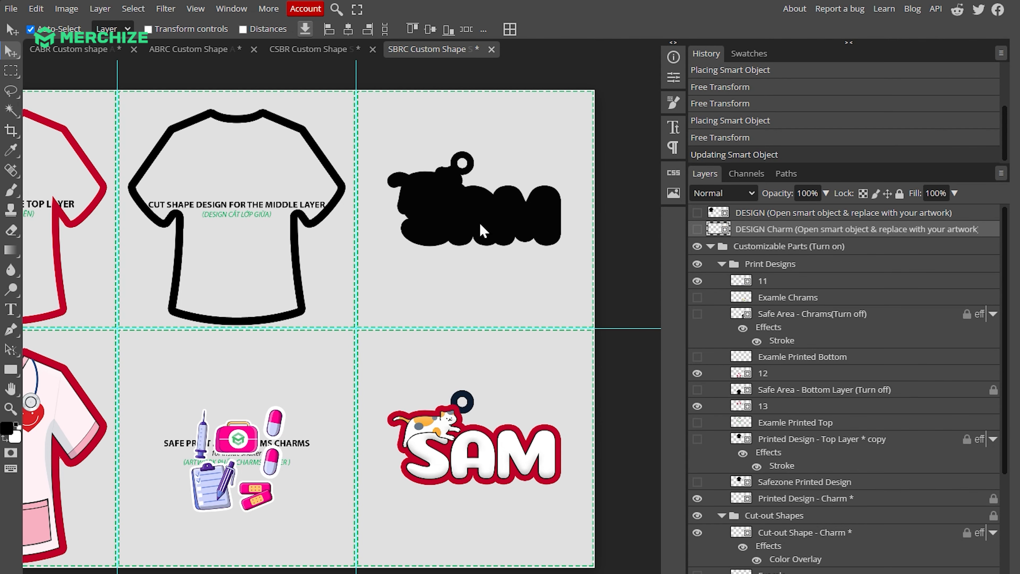
scroll(481, 231, "down", 1)
scroll(482, 231, "down", 1)
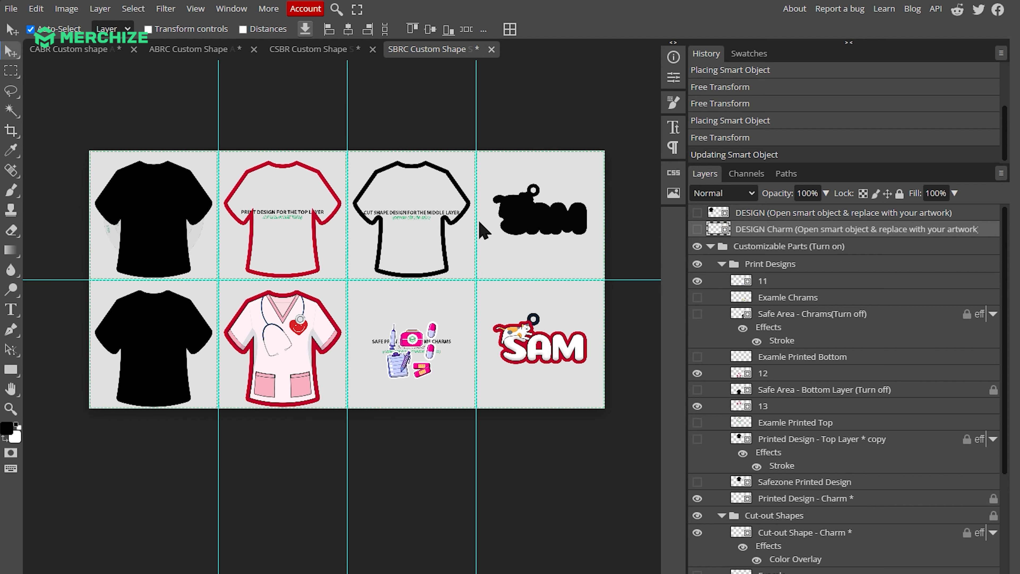
left_click(722, 264)
left_click(709, 246)
left_click(710, 264)
left_click(697, 264)
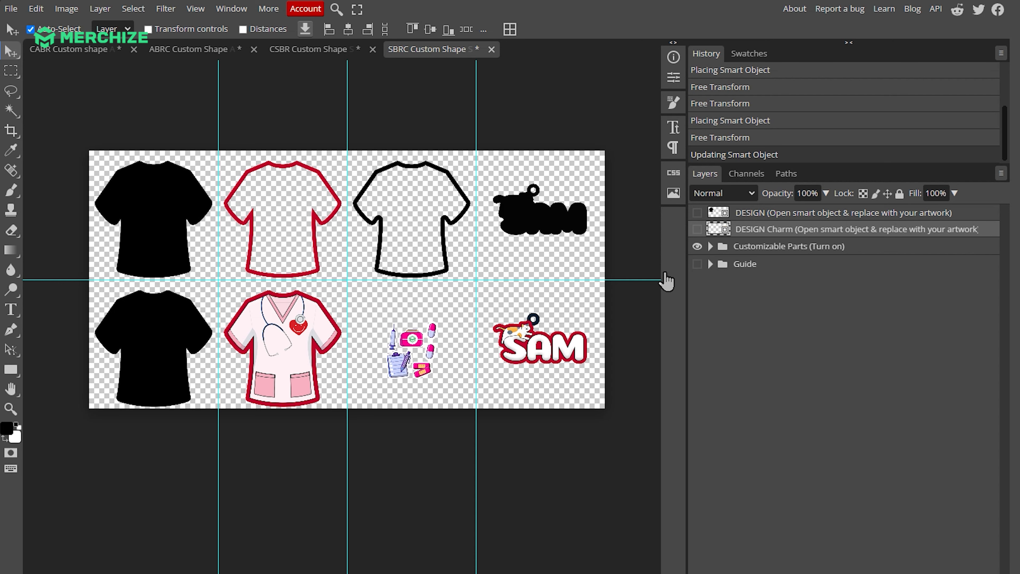
Export the shaker-with-charm design as a 4200 × 2100 px PNG at 100% quality and return to the CABR document
scroll(423, 265, "down", 1)
left_click(11, 9)
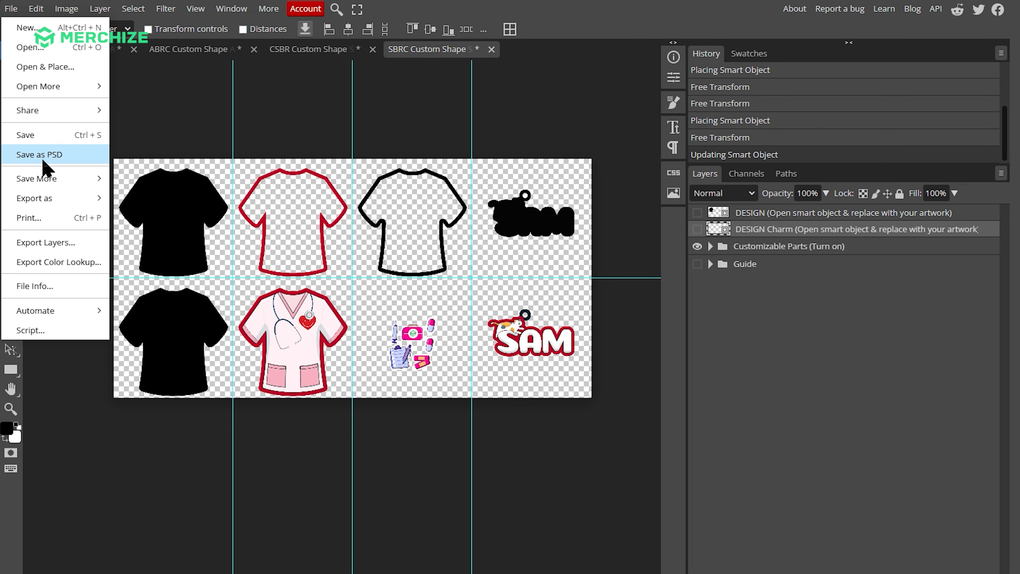
mouse_move(52, 203)
left_click(159, 200)
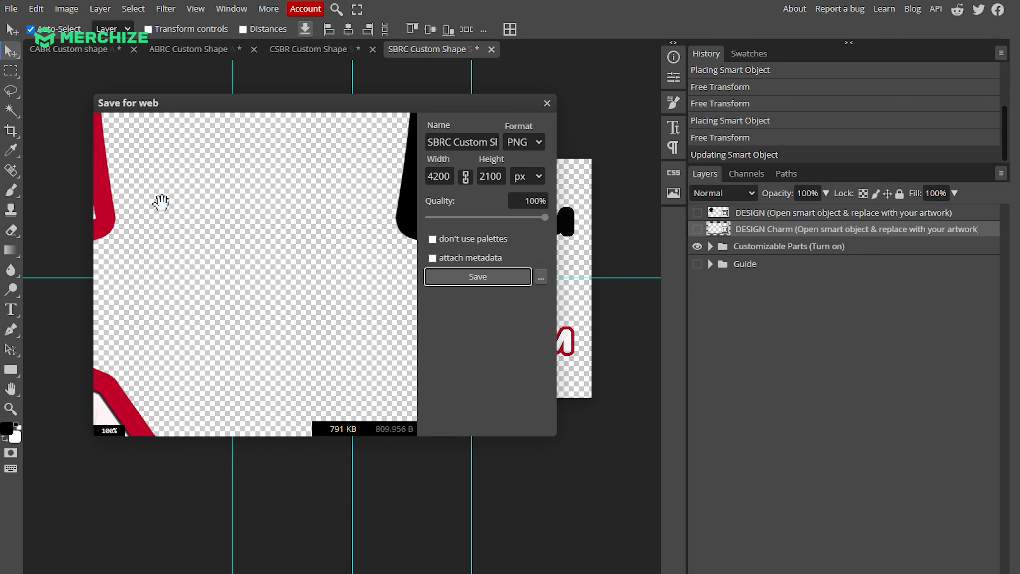
left_click(477, 279)
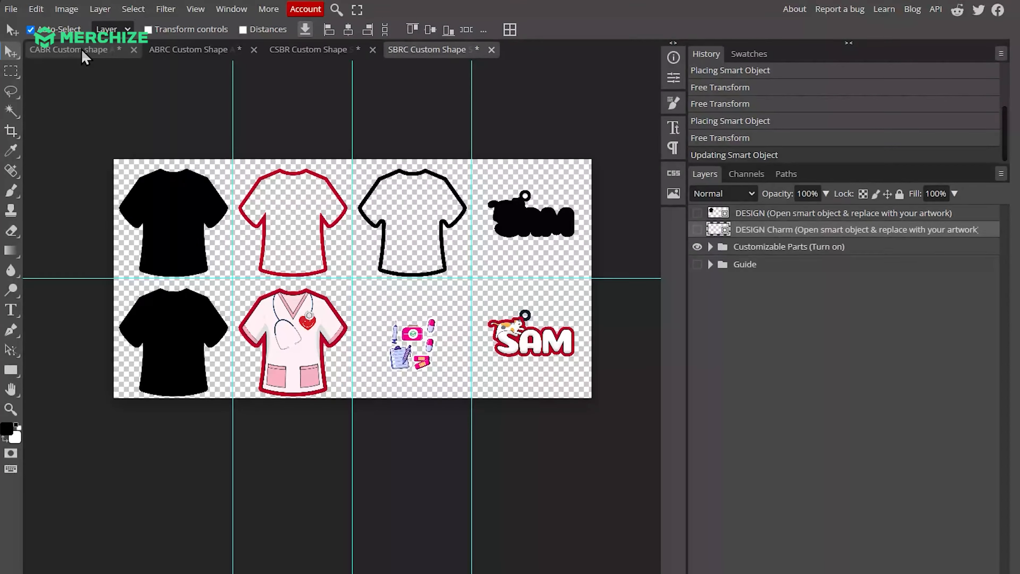
left_click(83, 51)
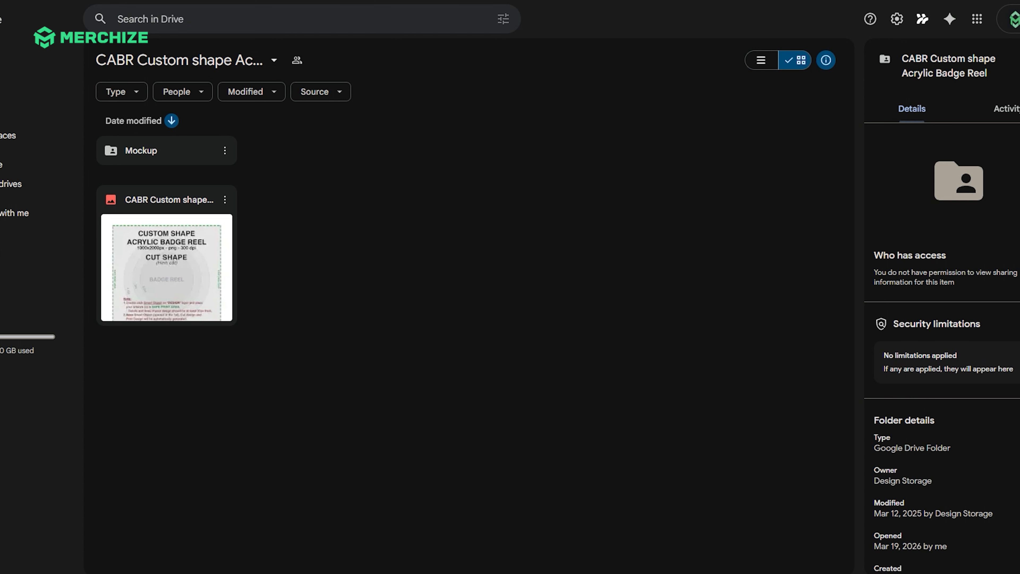
Open the Mockup folder of the CABR Custom shape template in Google Drive and download the Mockup-Custom shape Acrylic Badge Reel PSD
double_click(169, 156)
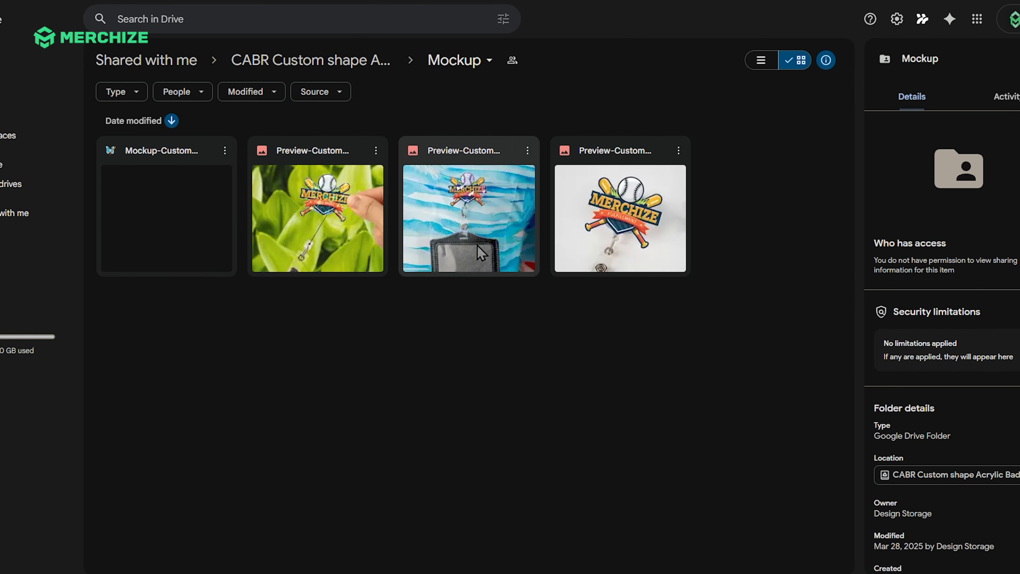
left_click(160, 228)
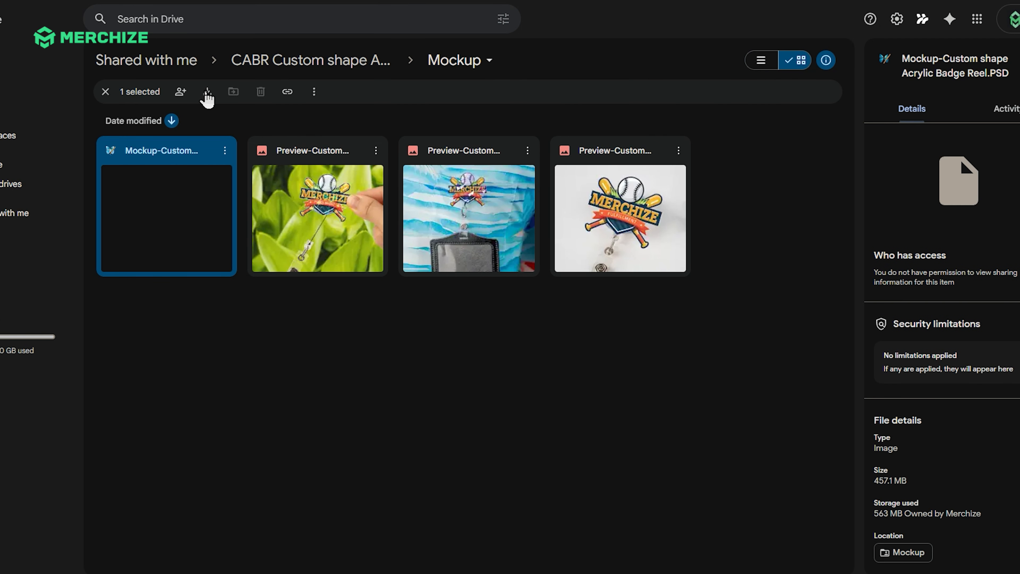
left_click(208, 96)
left_click(610, 336)
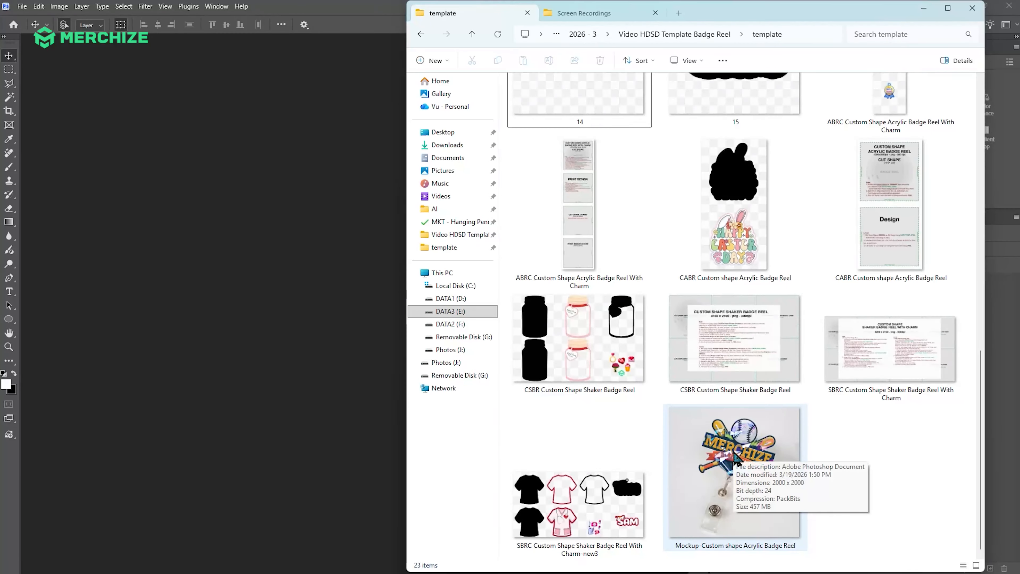
Open the Mockup-Custom shape Acrylic Badge Reel file in Photoshop and open its PLACE YOUR DESIGN HERE smart object
left_click_drag(736, 456, 361, 356)
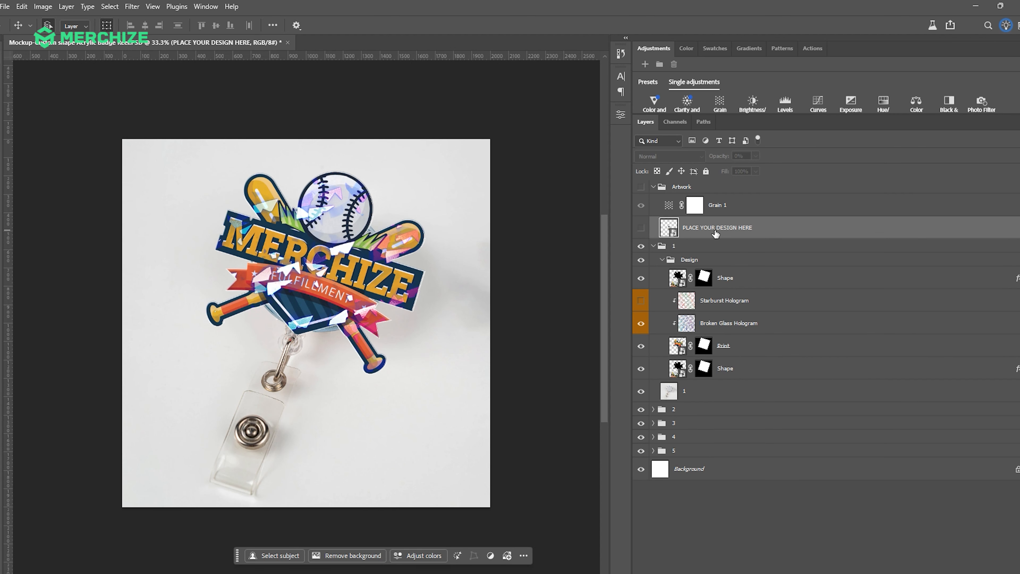
double_click(673, 234)
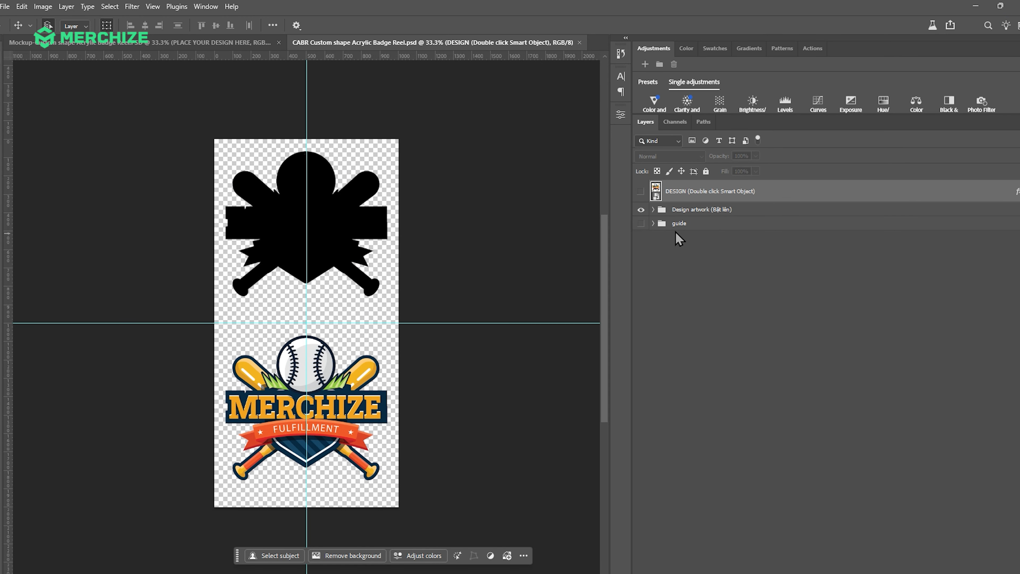
Hide the Design artwork group with the sample badge and show the guide group in the smart object
left_click(642, 212)
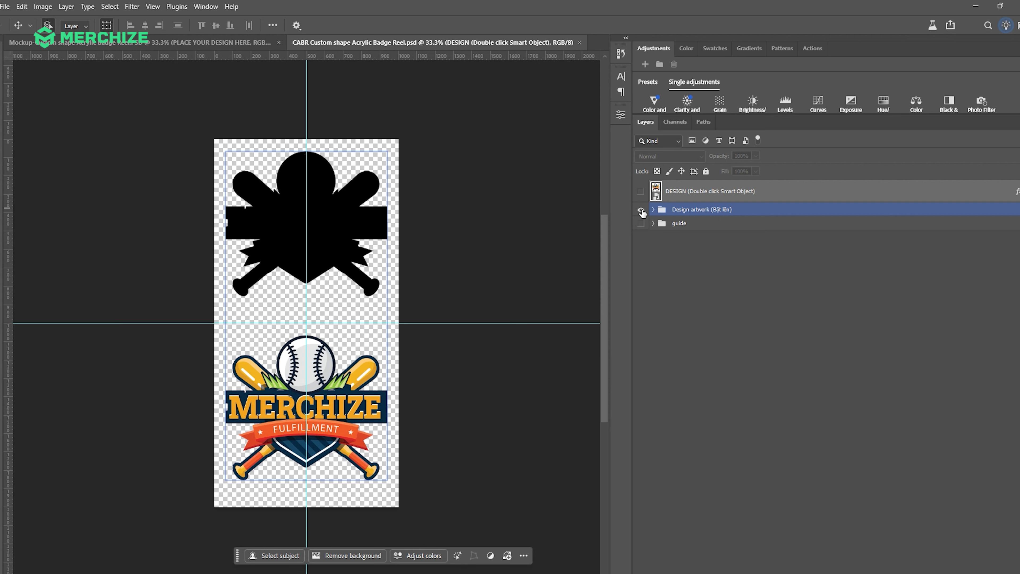
left_click(641, 211)
left_click(641, 210)
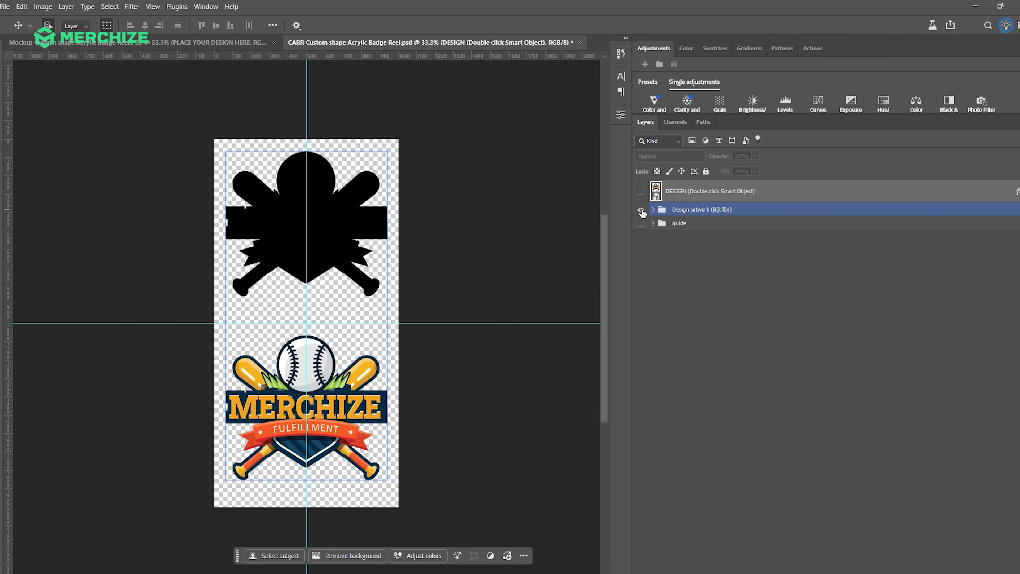
left_click(641, 211)
left_click(640, 224)
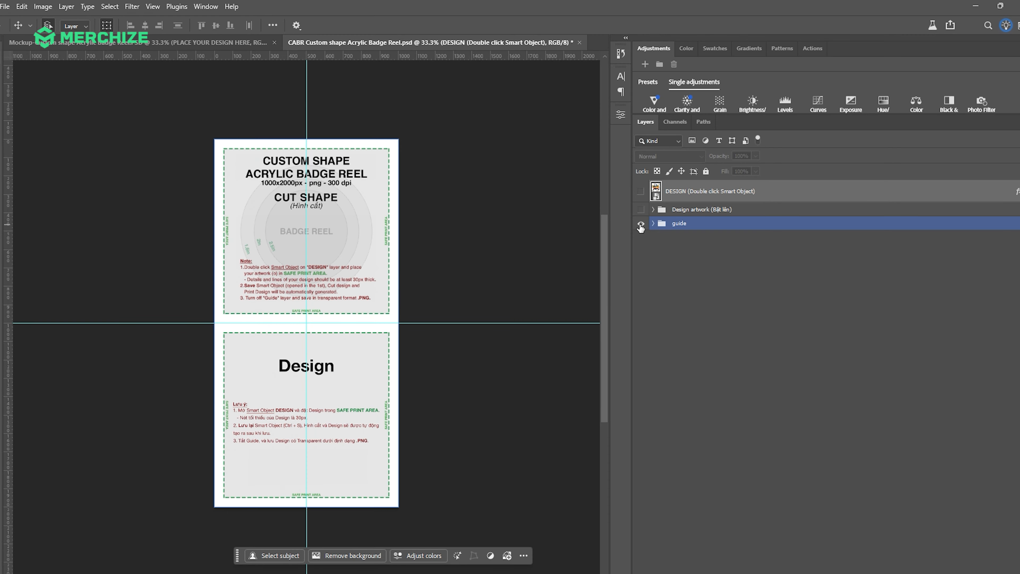
Place the exported CABR Custom shape Acrylic Badge Reel PNG from the template folder into the smart object at 100% scale
key("alt+Tab")
left_click_drag(733, 212, 325, 282)
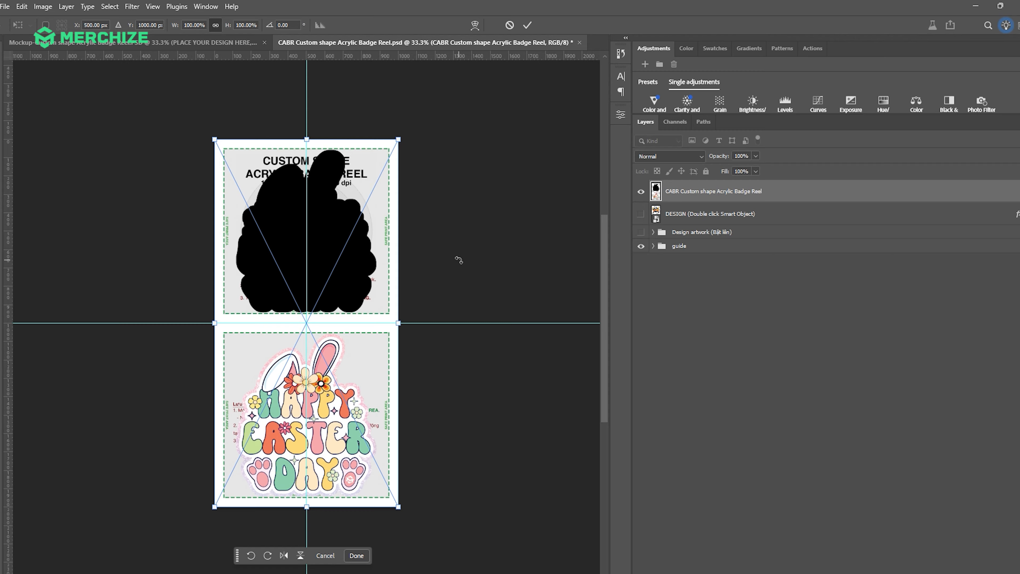
key("Return")
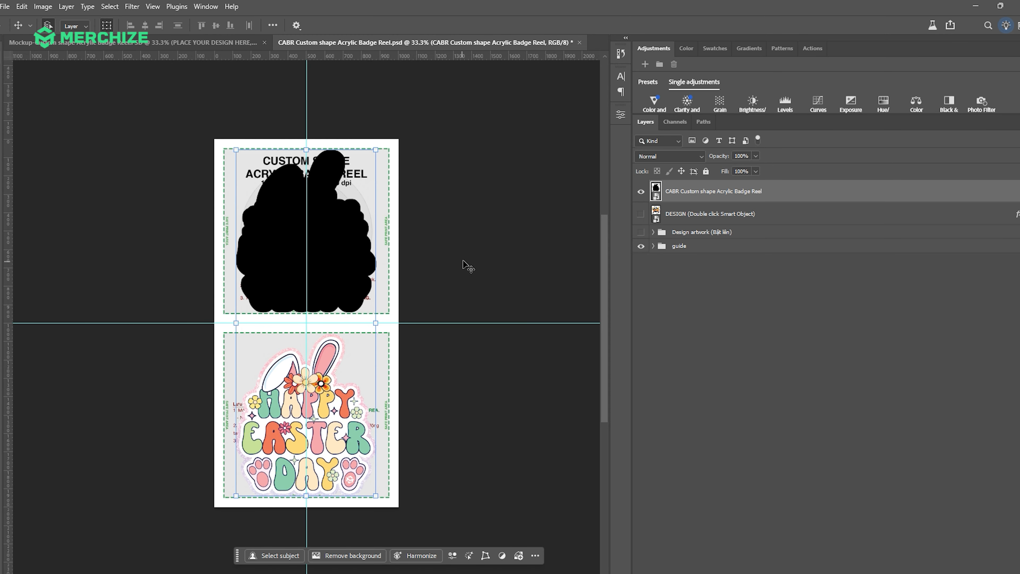
left_click(774, 346)
Hide the guide group, then save and close the smart object to update the mockup with the Happy Easter Day design
left_click(643, 247)
left_click(641, 246)
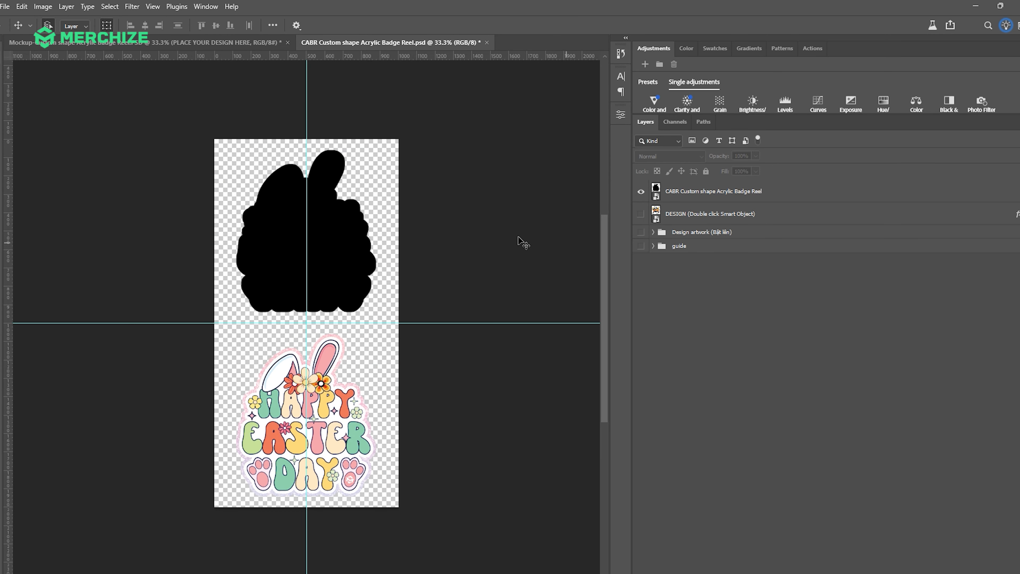
key("ctrl+s")
left_click(482, 42)
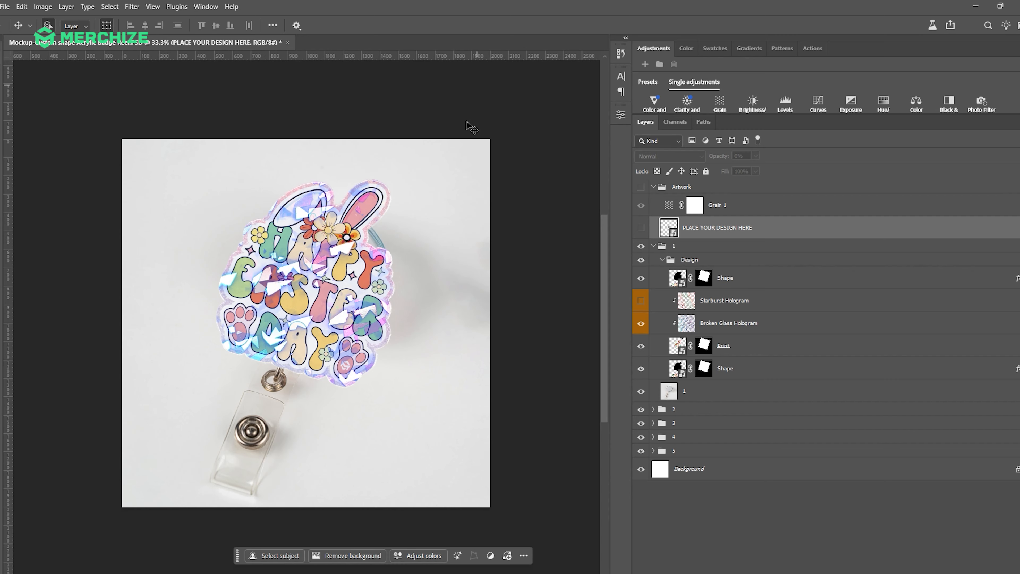
left_click(429, 148)
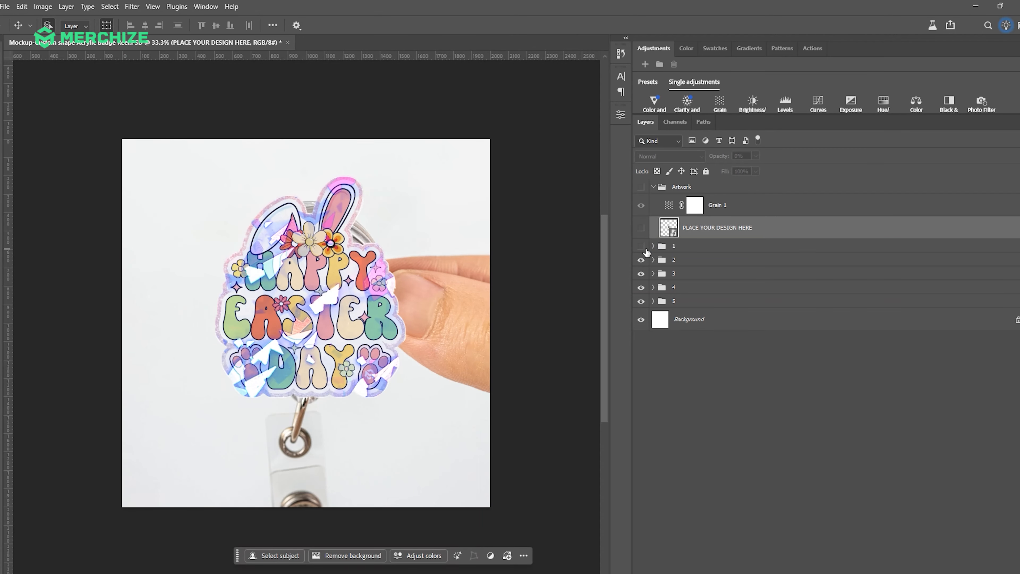
Hide mockup groups 2, 3, 4 and 5, keeping group 1 as the chosen background
left_click(674, 273)
left_click(641, 273)
left_click(642, 275)
left_click(642, 288)
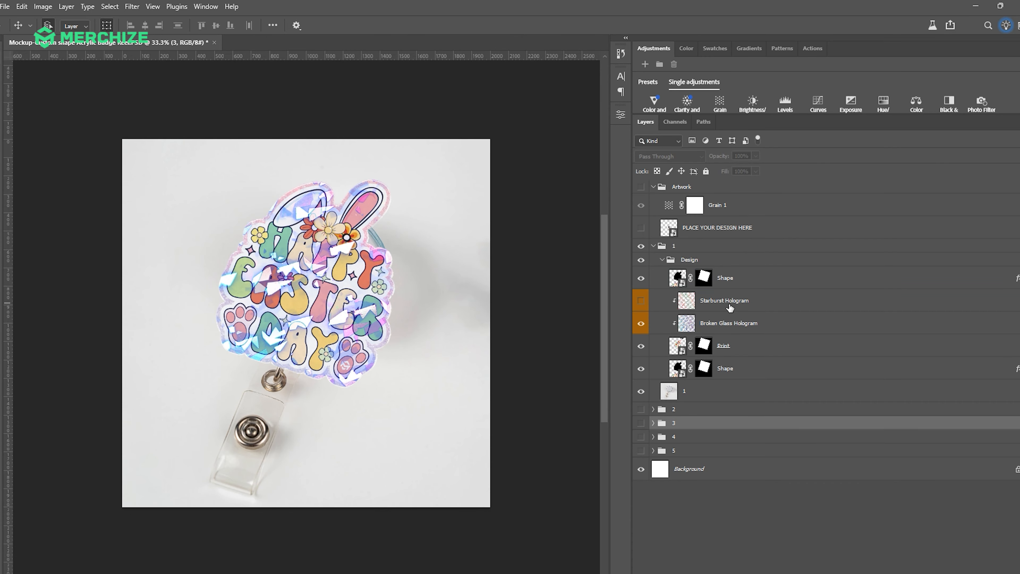
Preview the Starburst Hologram effect on its own, and hide both the Starburst and Broken Glass Hologram layers in group 1
left_click(641, 301)
left_click(641, 324)
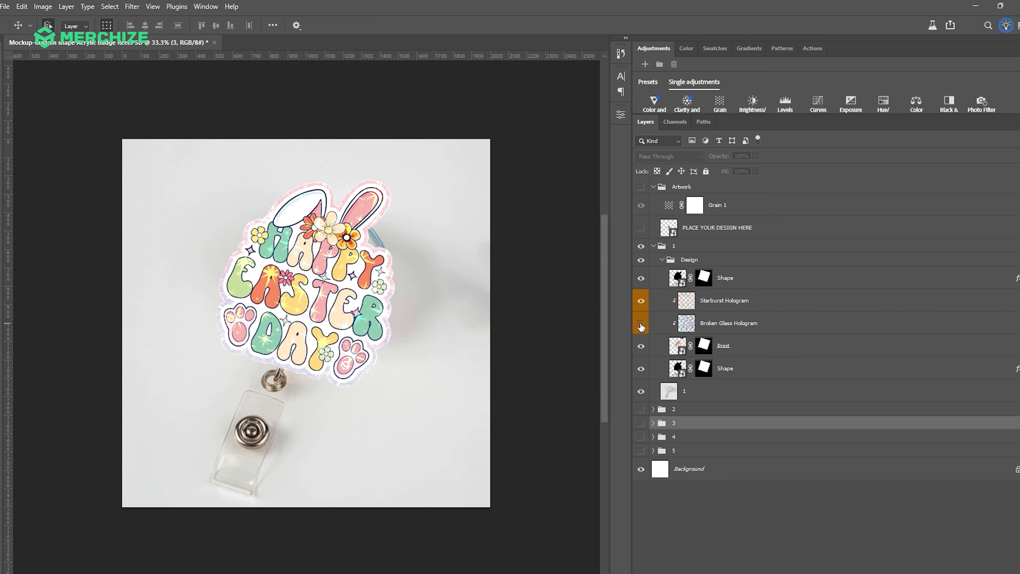
left_click(641, 323)
left_click(641, 310)
left_click(641, 310)
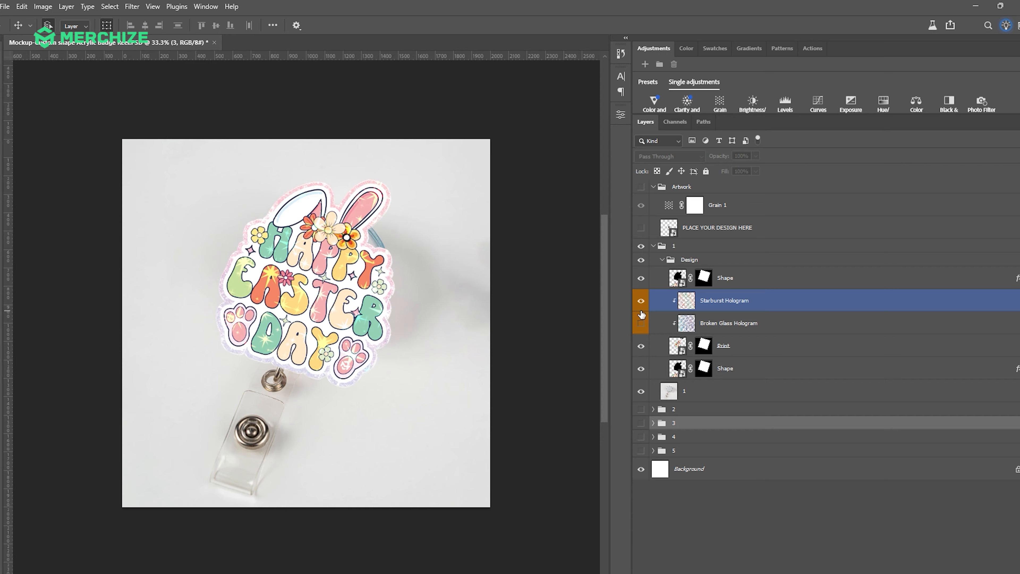
left_click(641, 301)
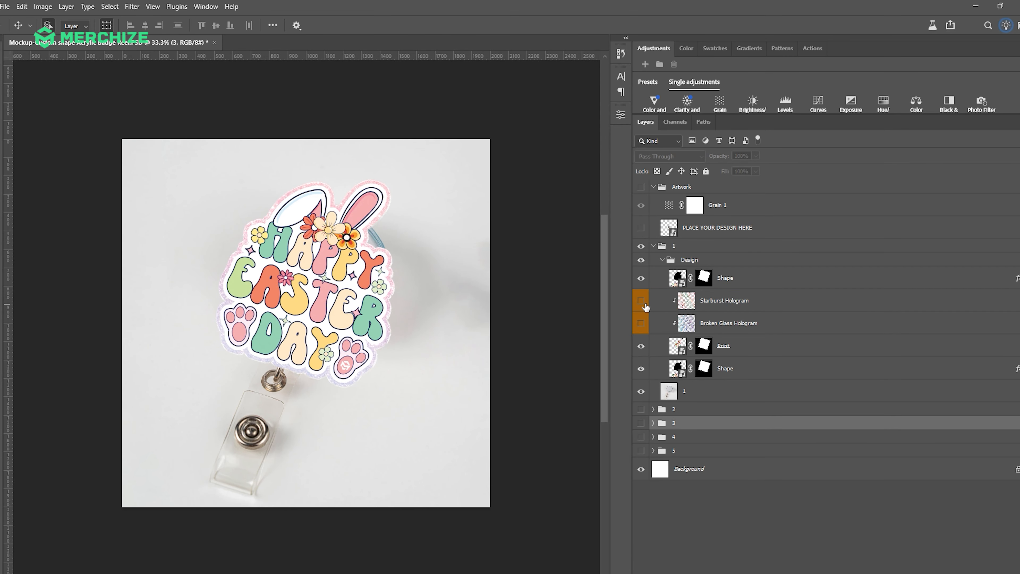
left_click(655, 260)
left_click(653, 249)
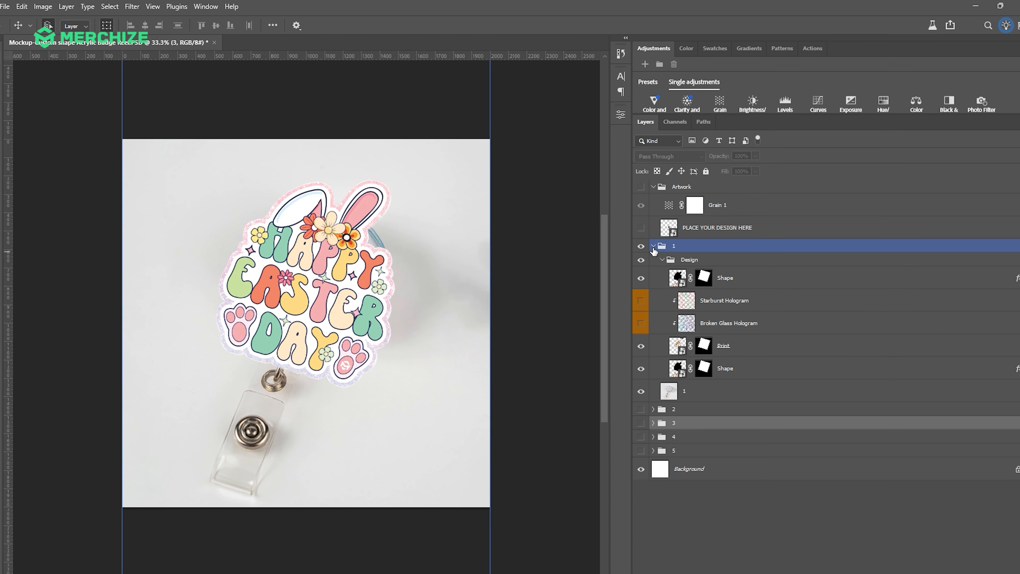
left_click(653, 246)
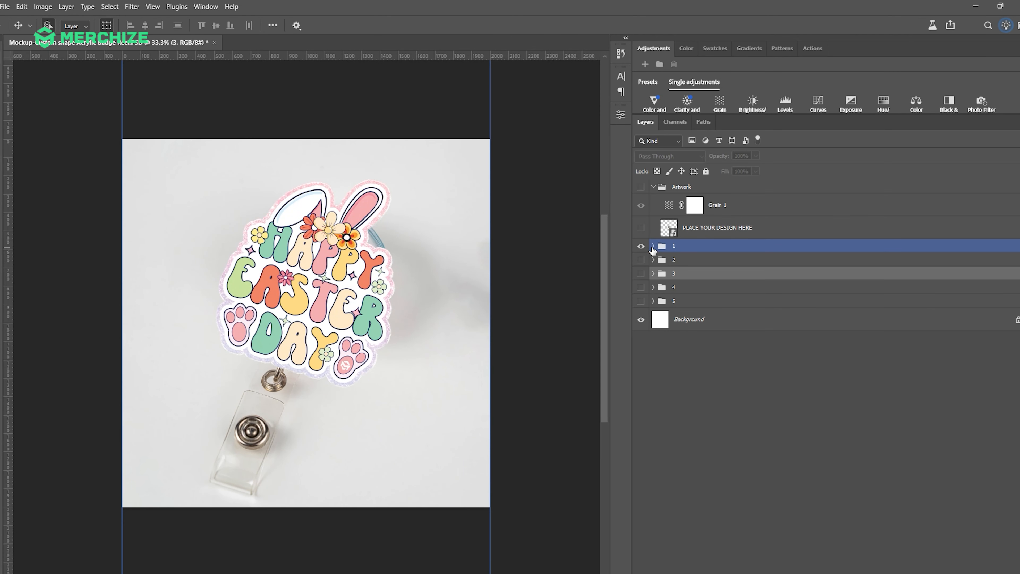
left_click(653, 246)
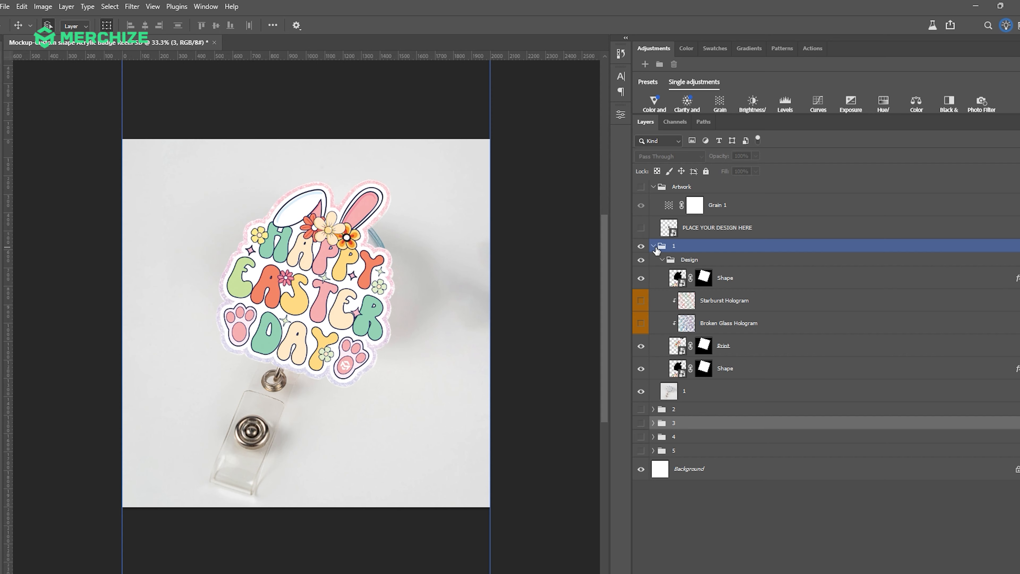
left_click(500, 73)
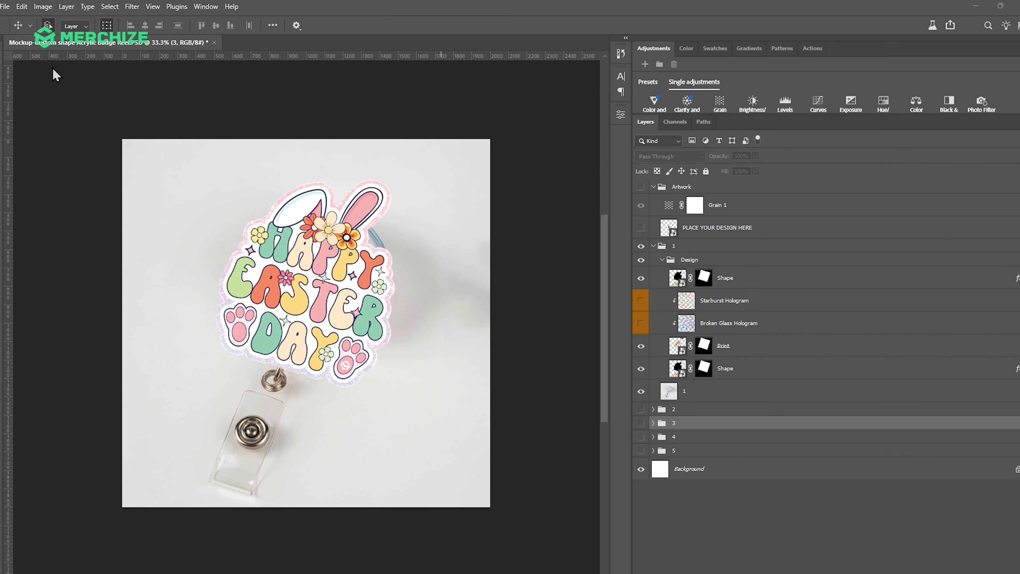
Save the mockup as a separate Photoshop PSD in the template folder, adding "final" to its name and keeping Maximize Compatibility enabled
left_click(5, 6)
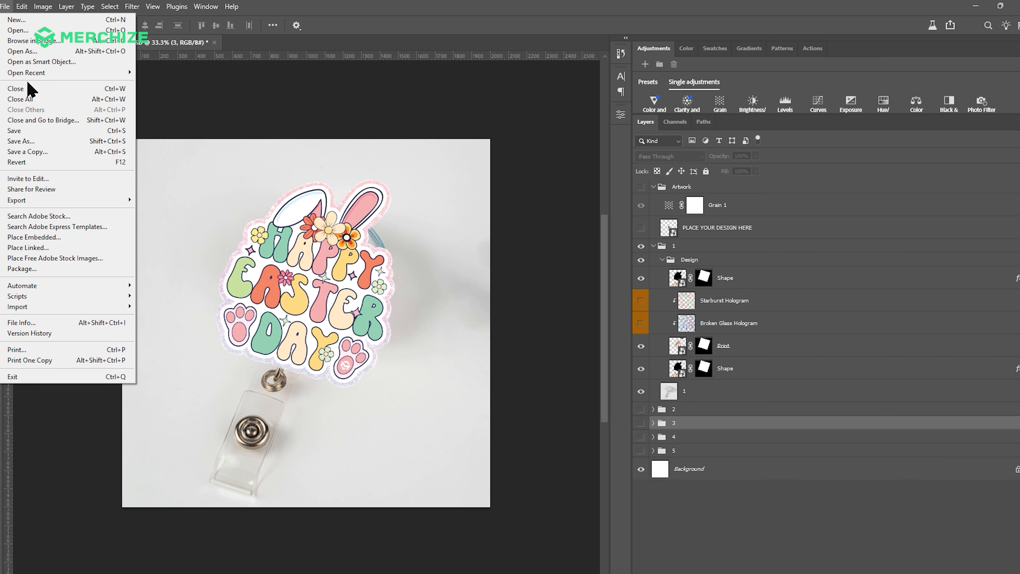
left_click(37, 145)
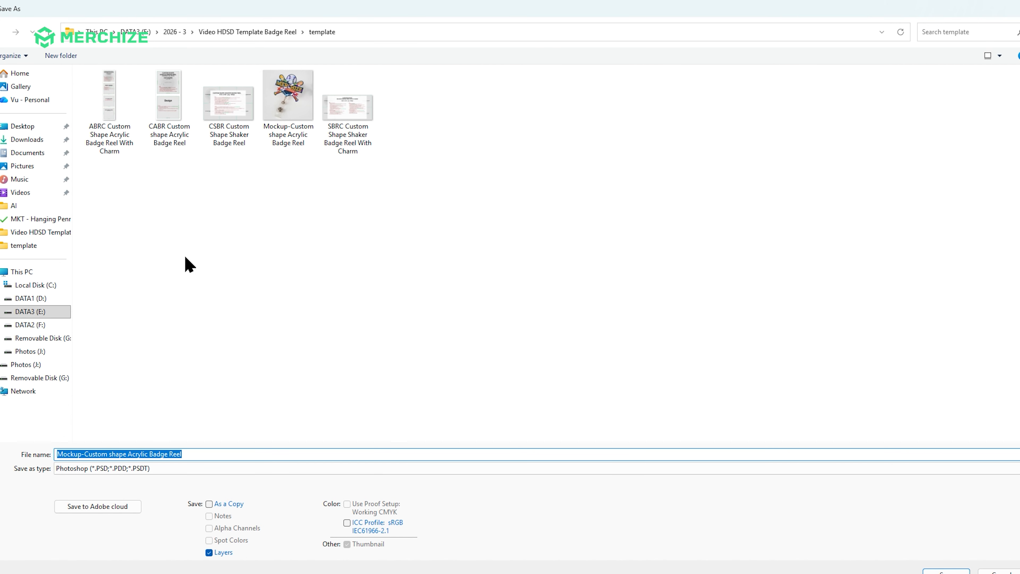
left_click(191, 453)
type("final")
key("Return")
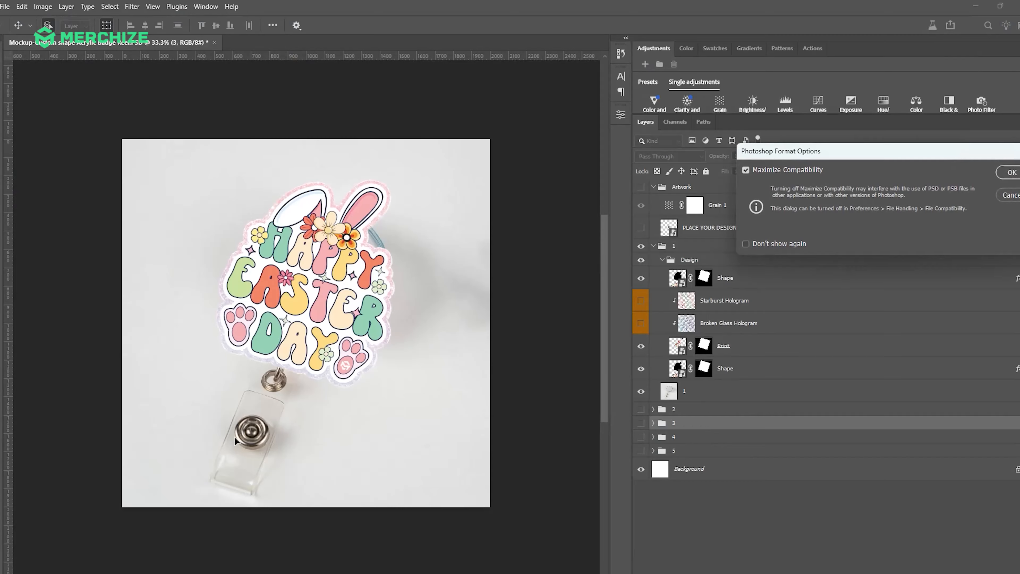
key("Return")
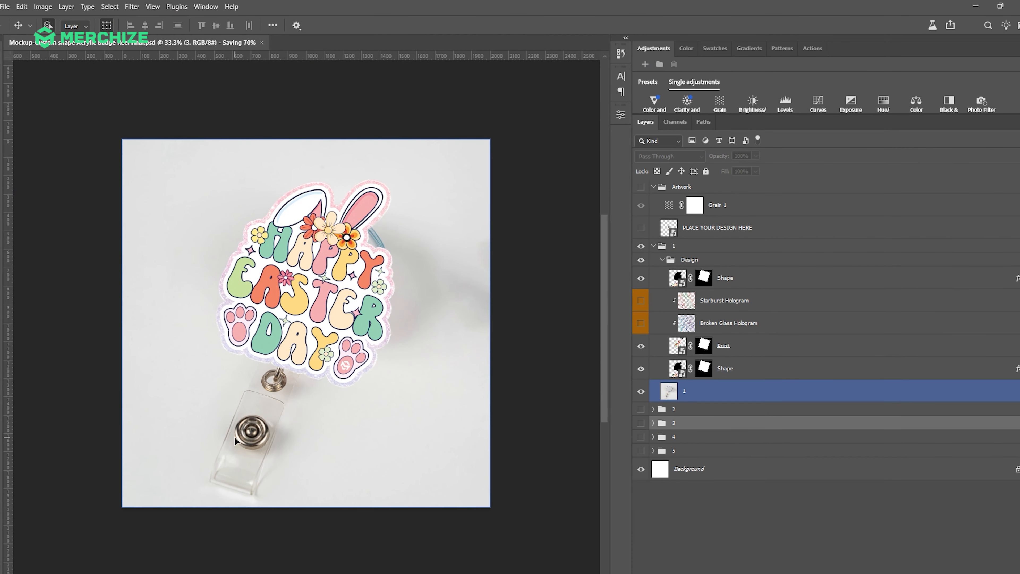